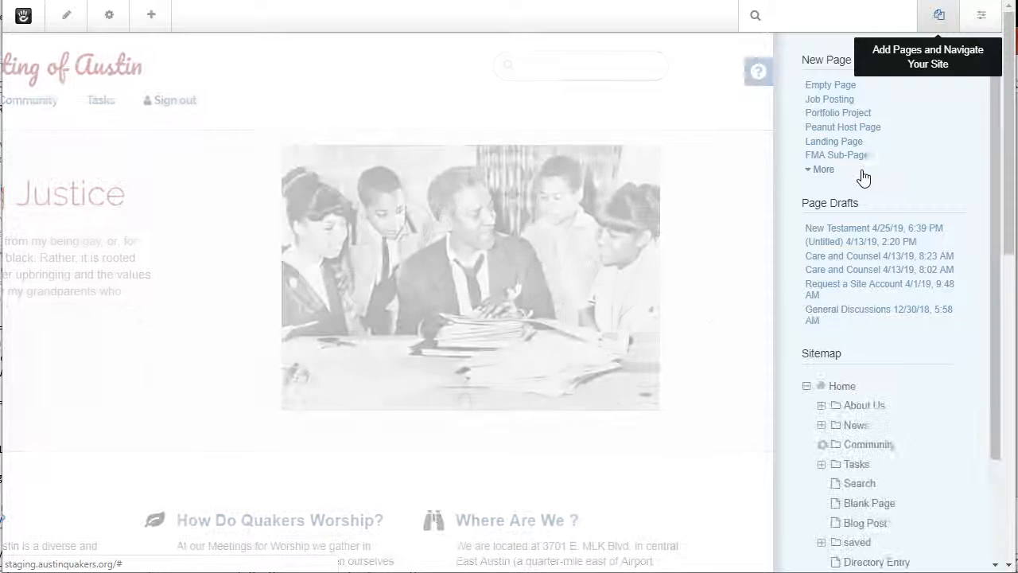
Open the site's About Us page.
left_click(939, 18)
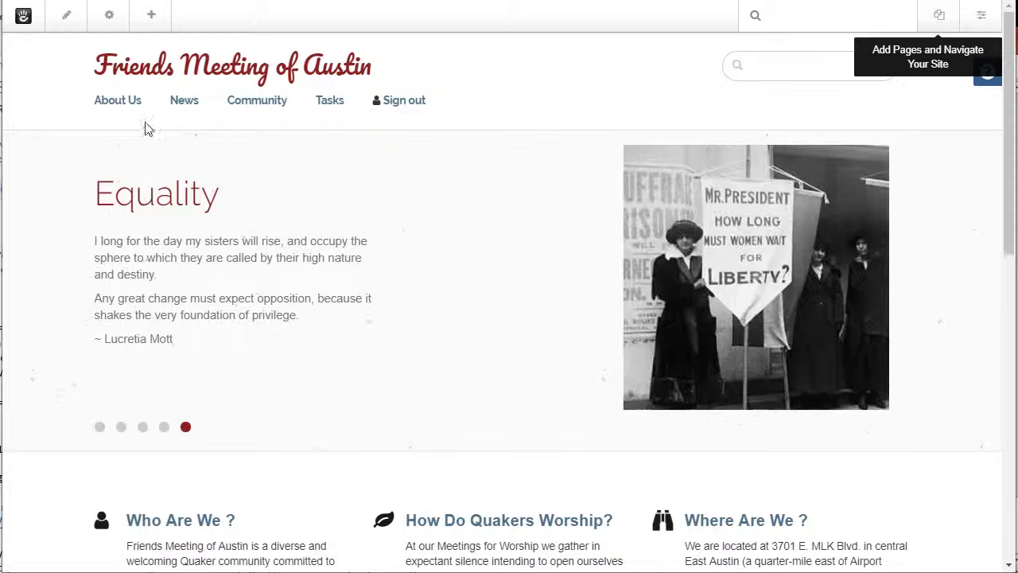
mouse_move(103, 107)
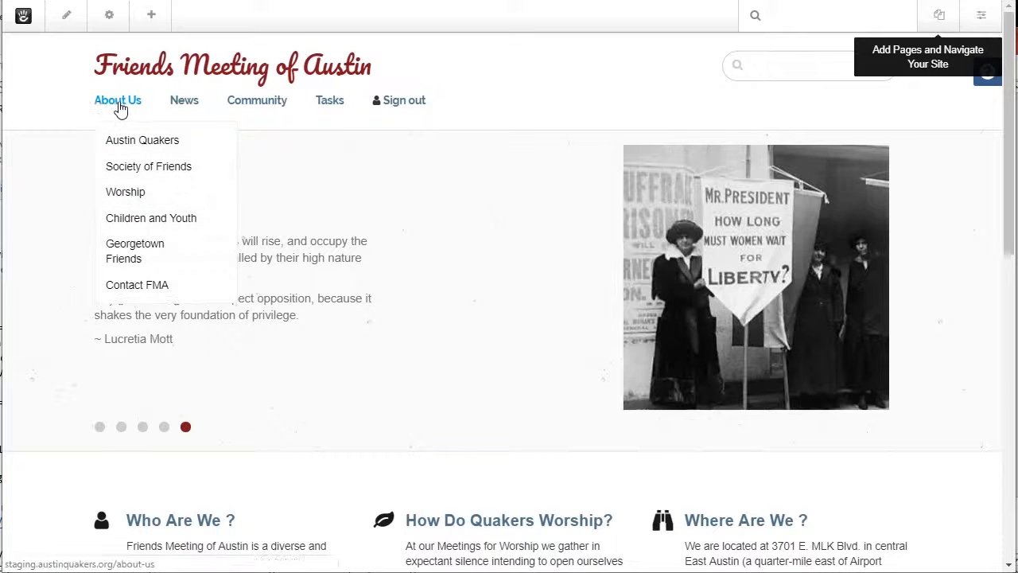
left_click(119, 108)
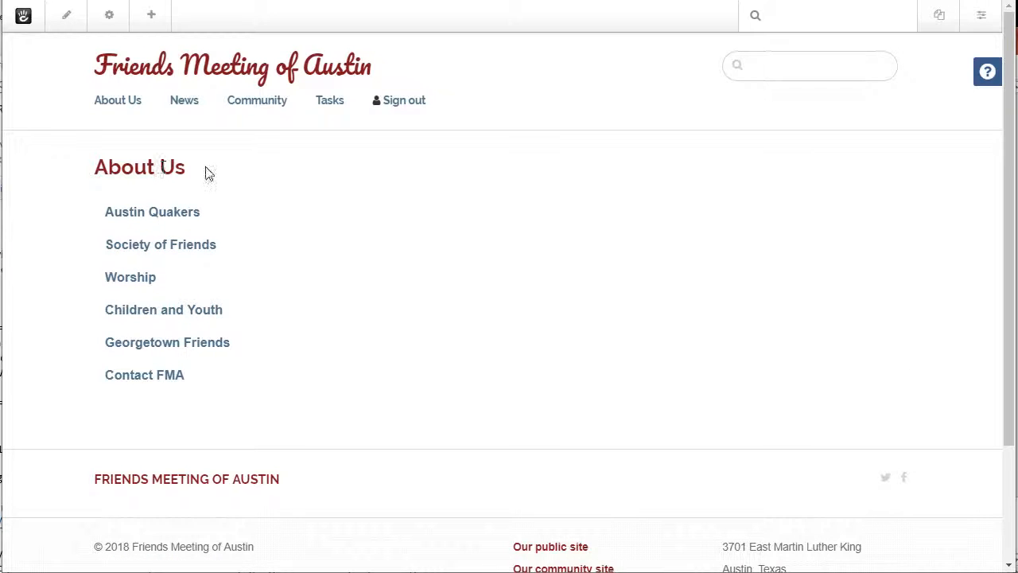
Open the First Day School page from the Community section's committee pages.
mouse_move(273, 108)
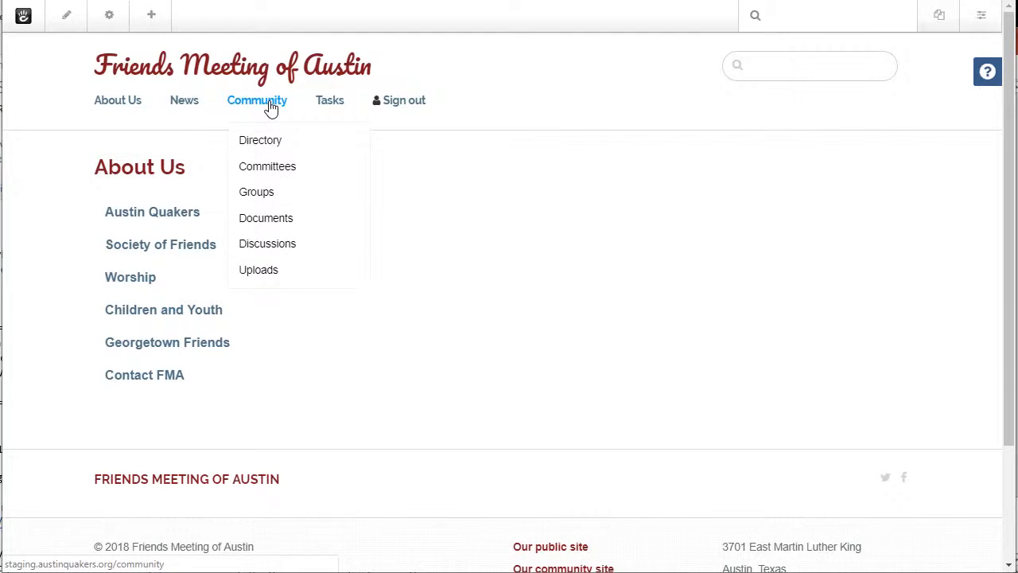
left_click(273, 168)
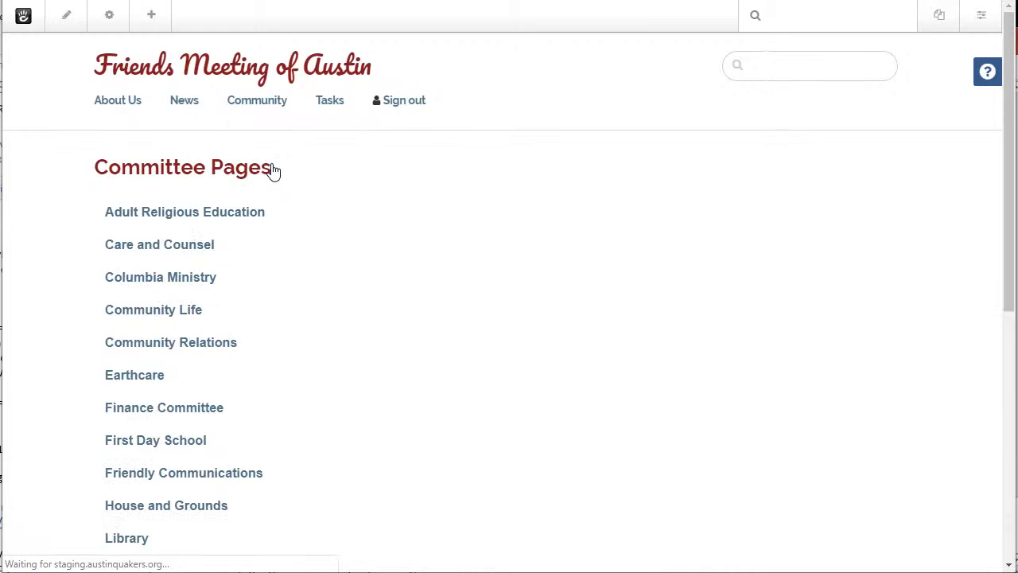
left_click(196, 440)
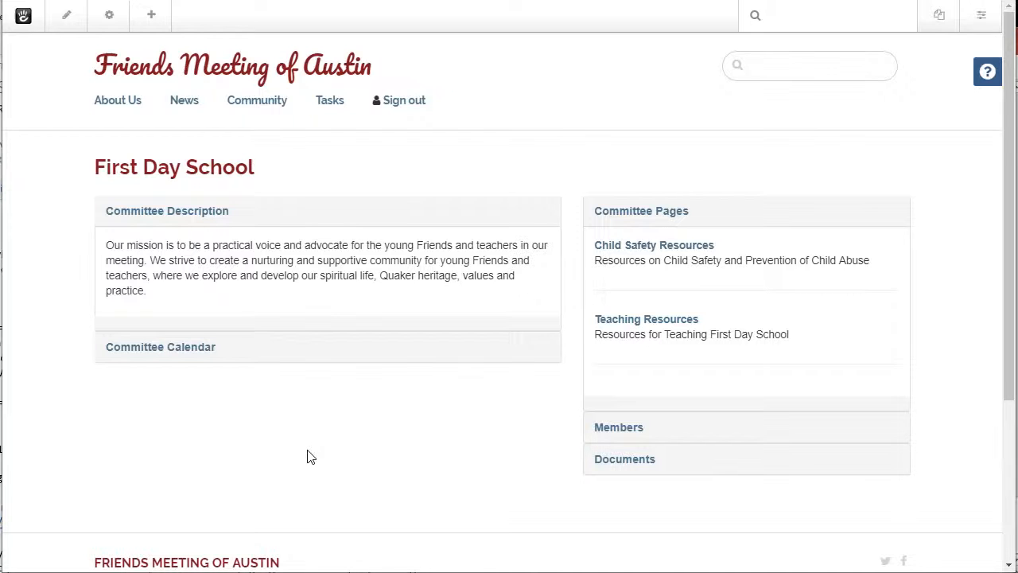
Create a new FMA Sub-Page and name it "Site Development".
left_click(939, 16)
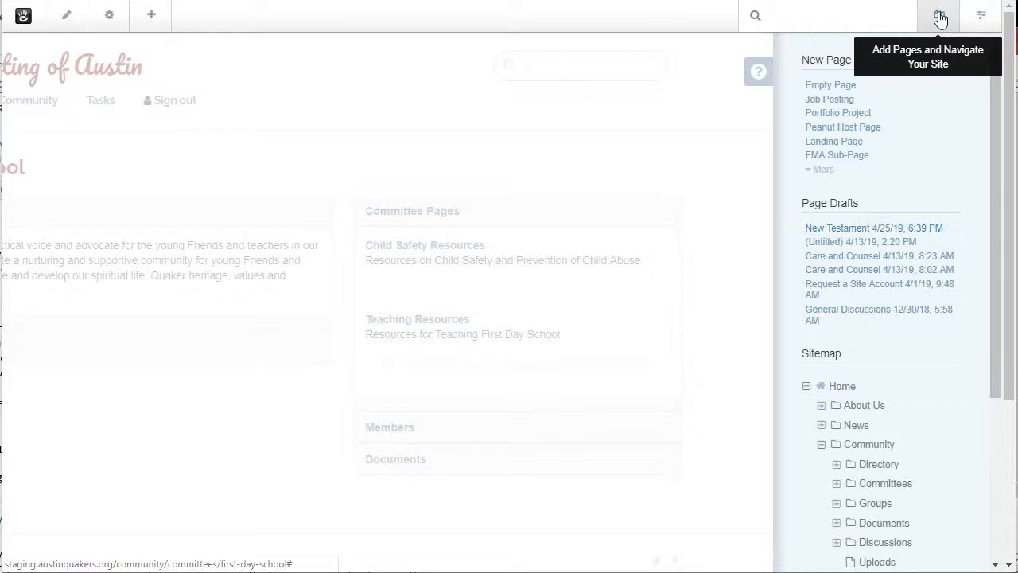
left_click(834, 156)
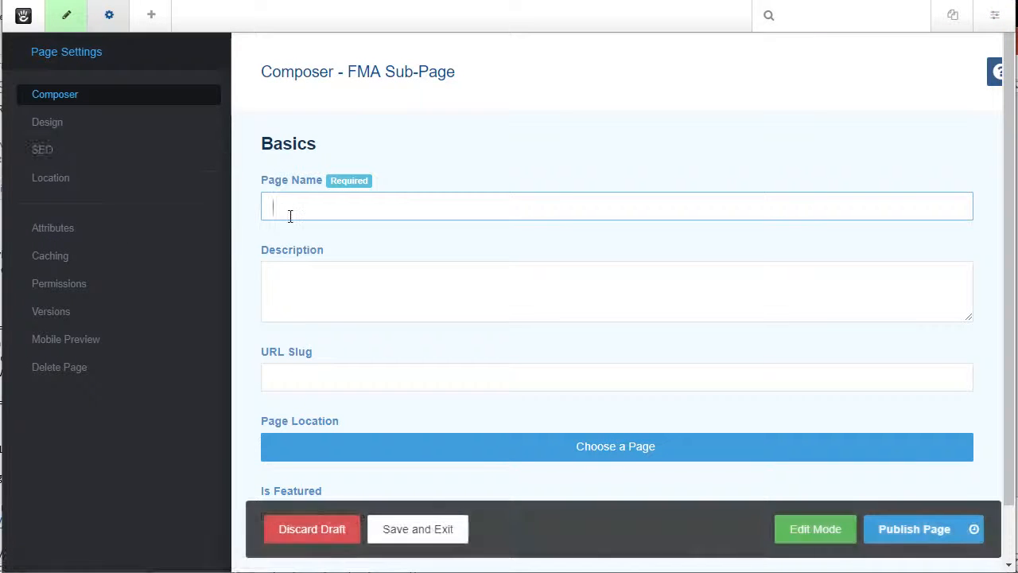
type("Site Development")
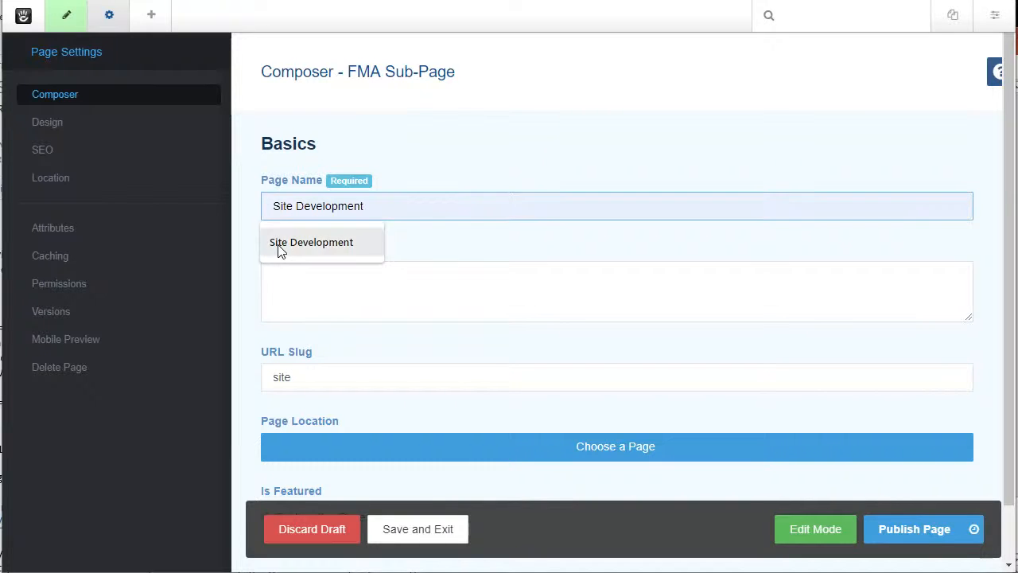
left_click(280, 251)
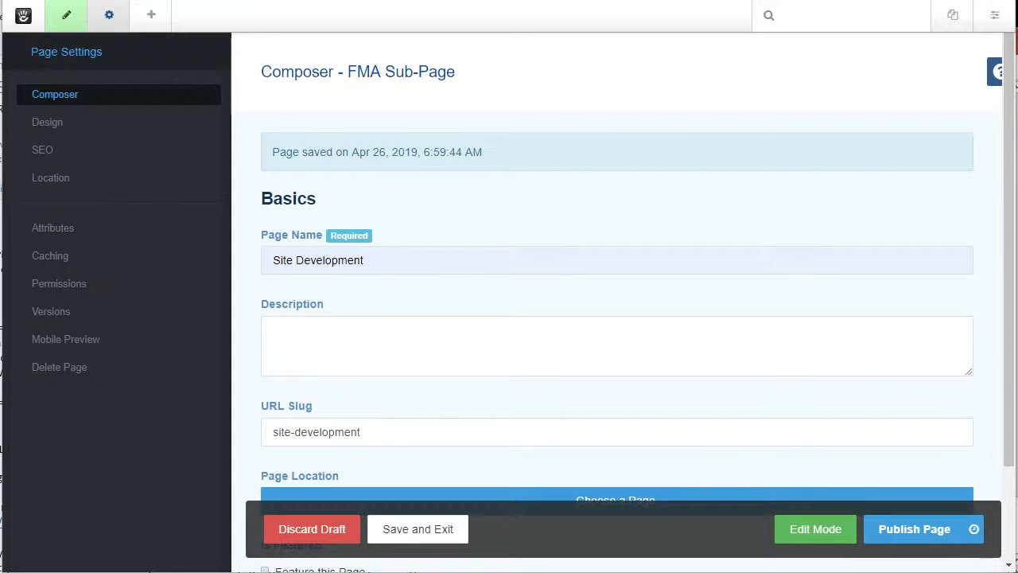
Enter the page description "First Day School input to Site Development".
scroll(739, 392, "down", 3)
left_click(393, 224)
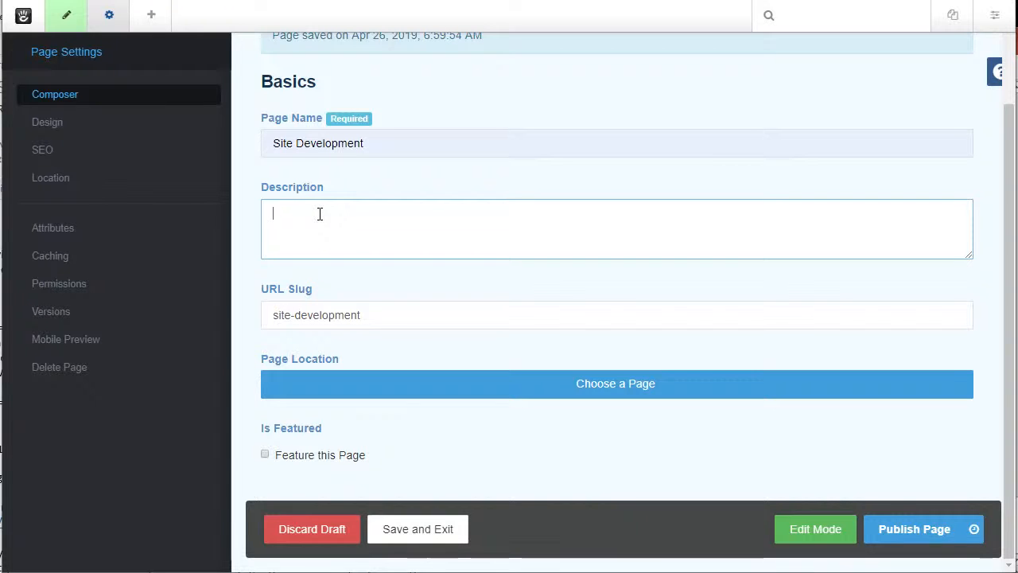
type("First Day School input to Site Development")
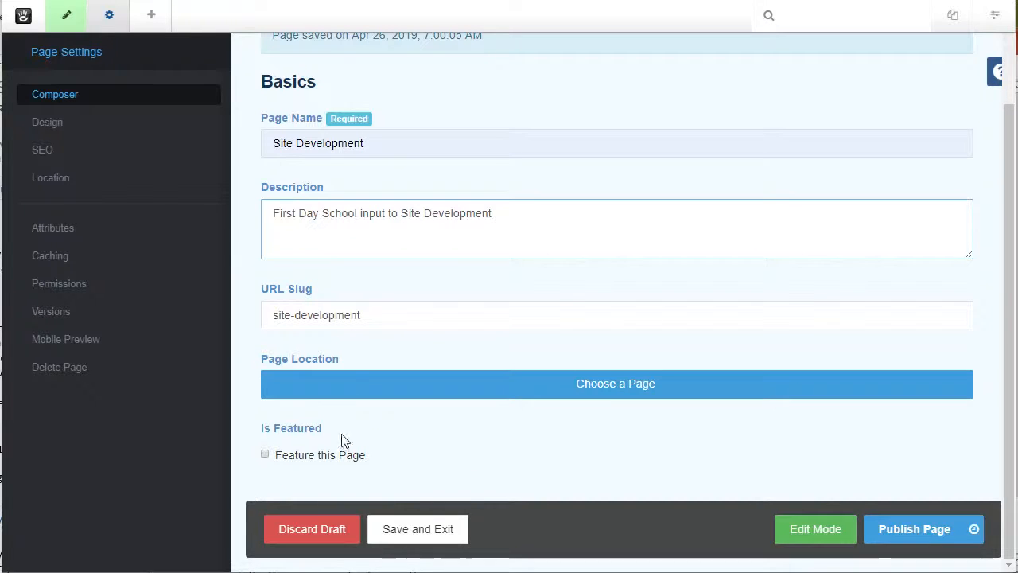
Set the page location to First Day School under Community > Committees and mark the page as featured.
left_click(610, 389)
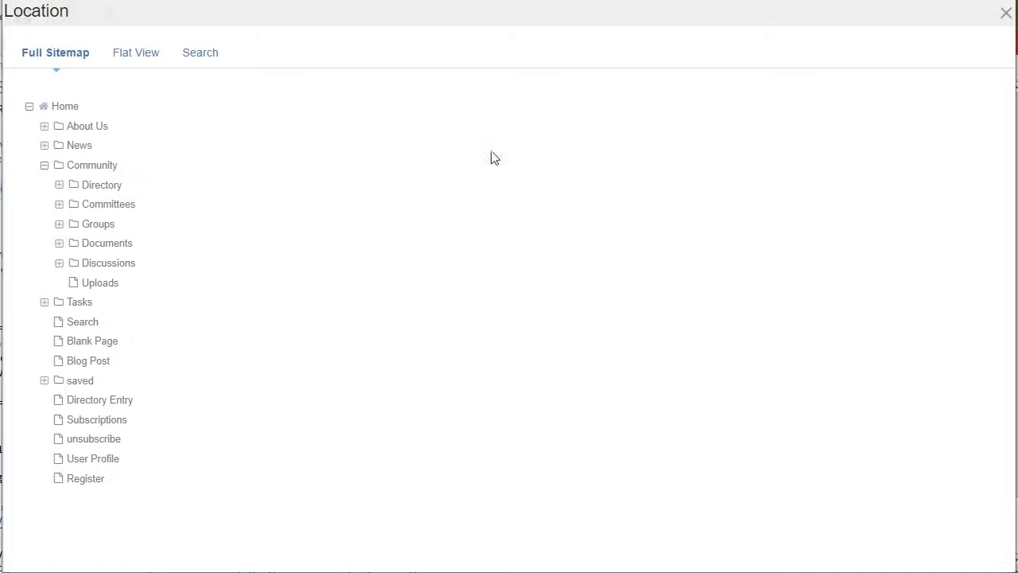
left_click(59, 204)
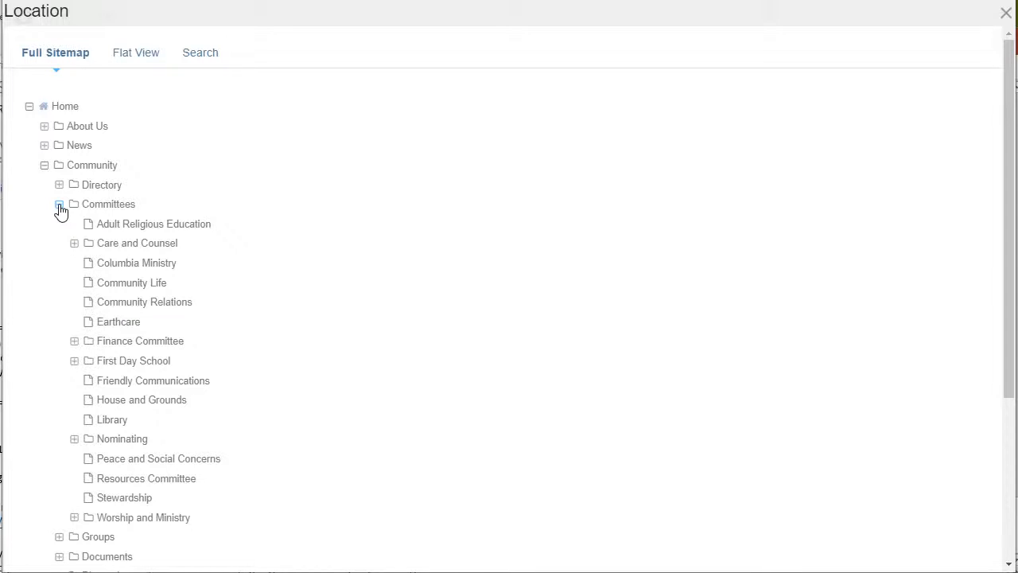
left_click(133, 362)
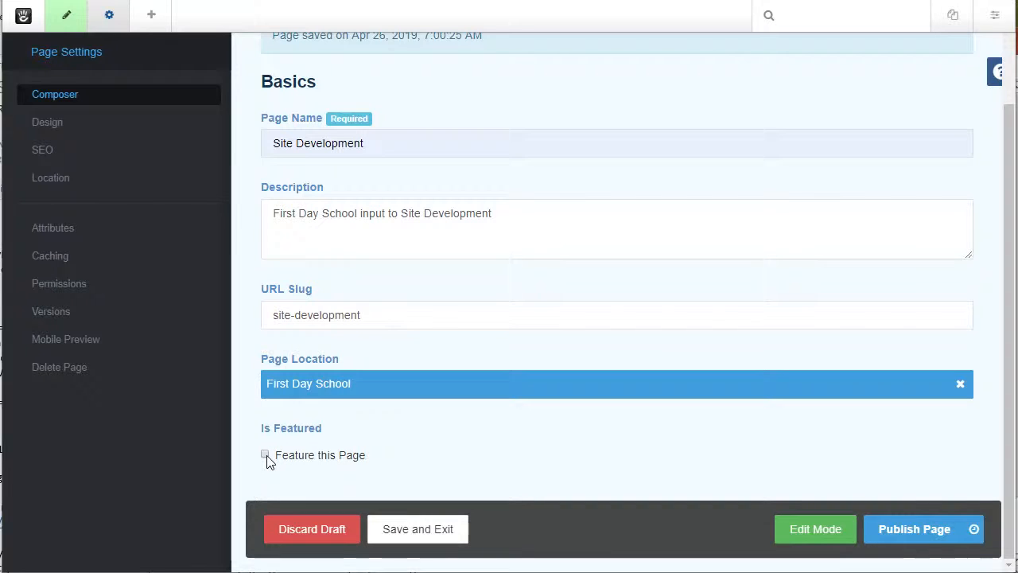
left_click(265, 456)
In edit mode, override the page title block with the custom title "First Day School input to Site Development".
left_click(823, 530)
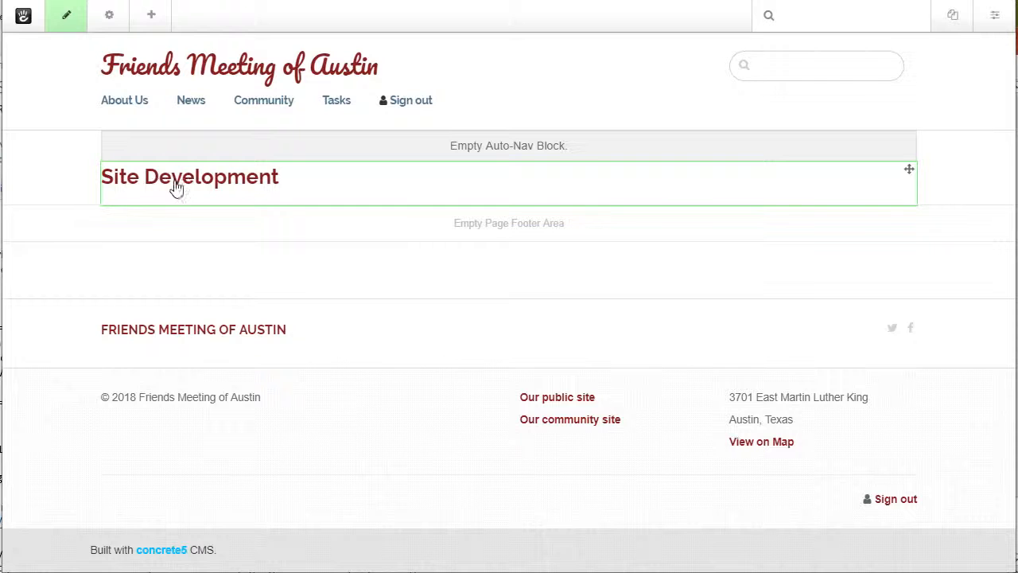
left_click(337, 195)
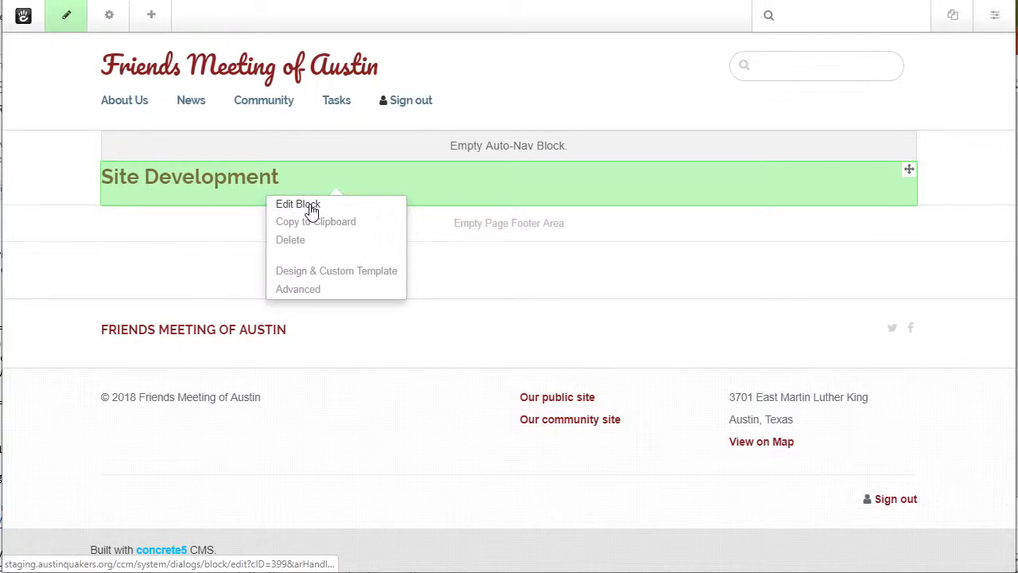
left_click(311, 207)
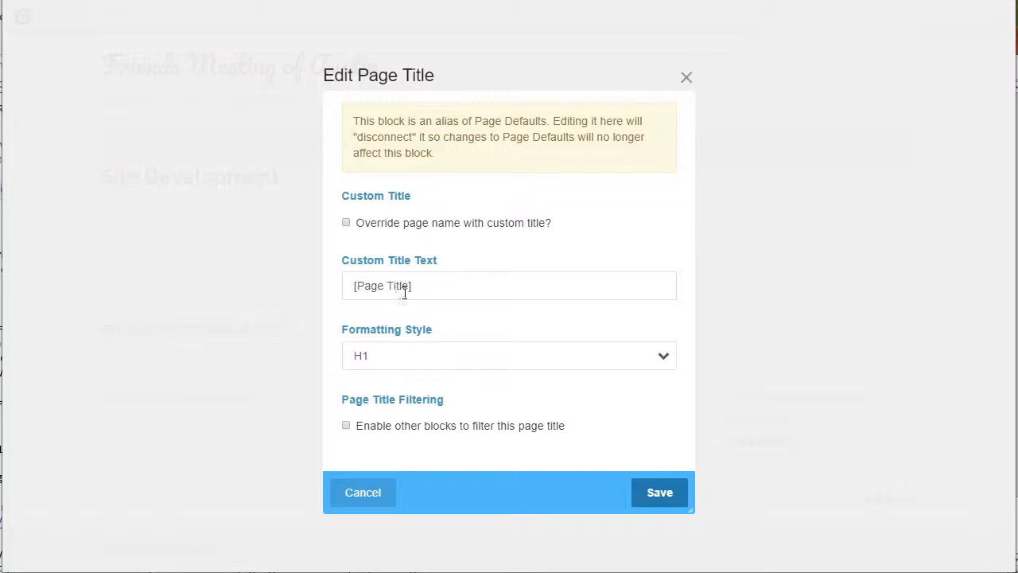
left_click_drag(435, 290, 211, 318)
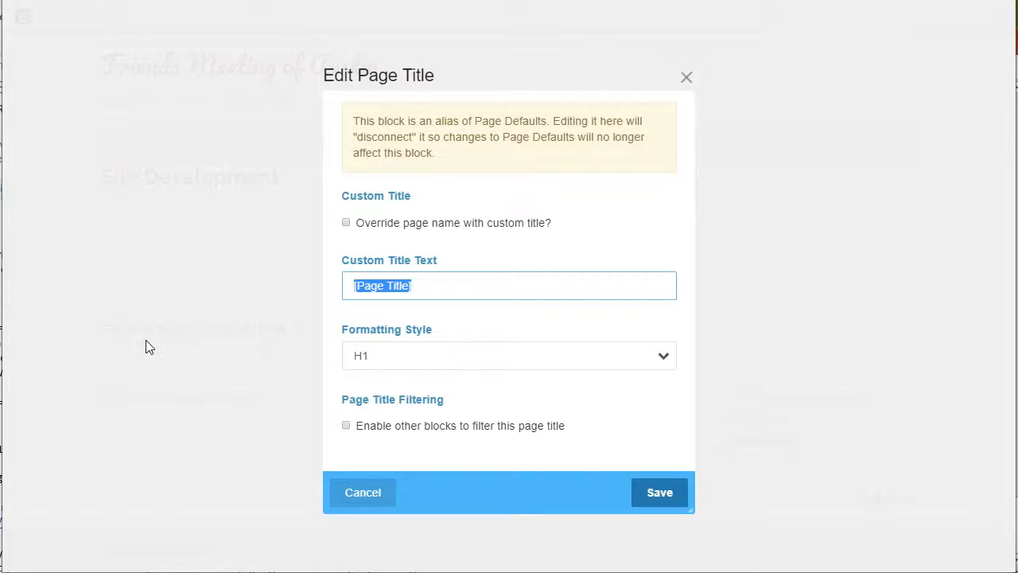
type("First Day School input to Site Development")
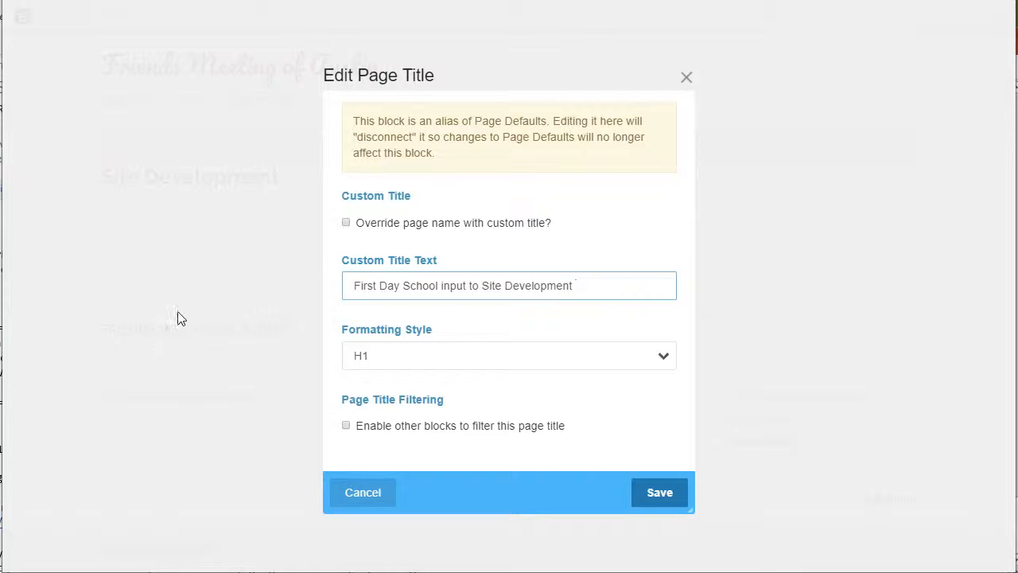
left_click(346, 224)
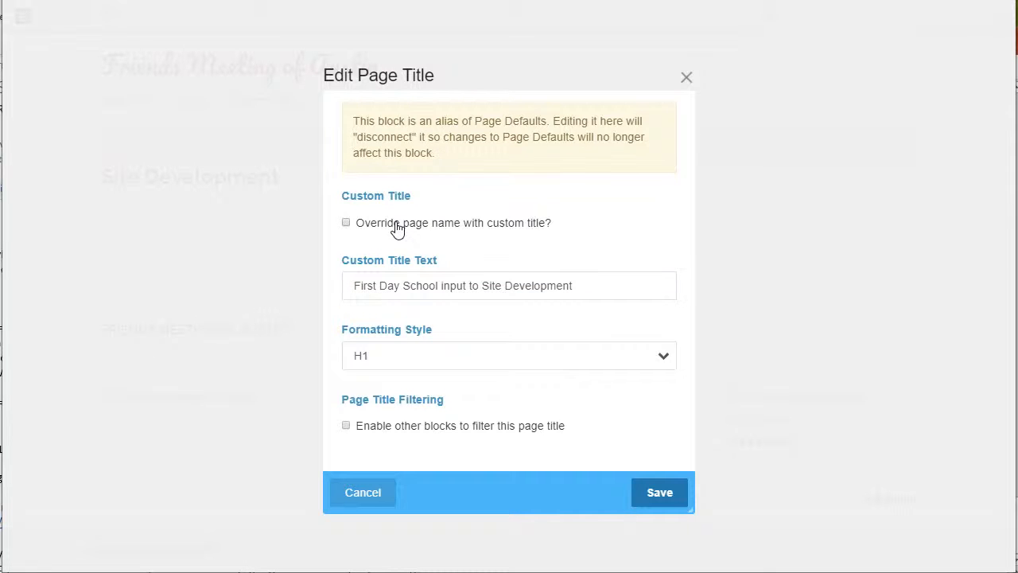
left_click(346, 223)
left_click(660, 499)
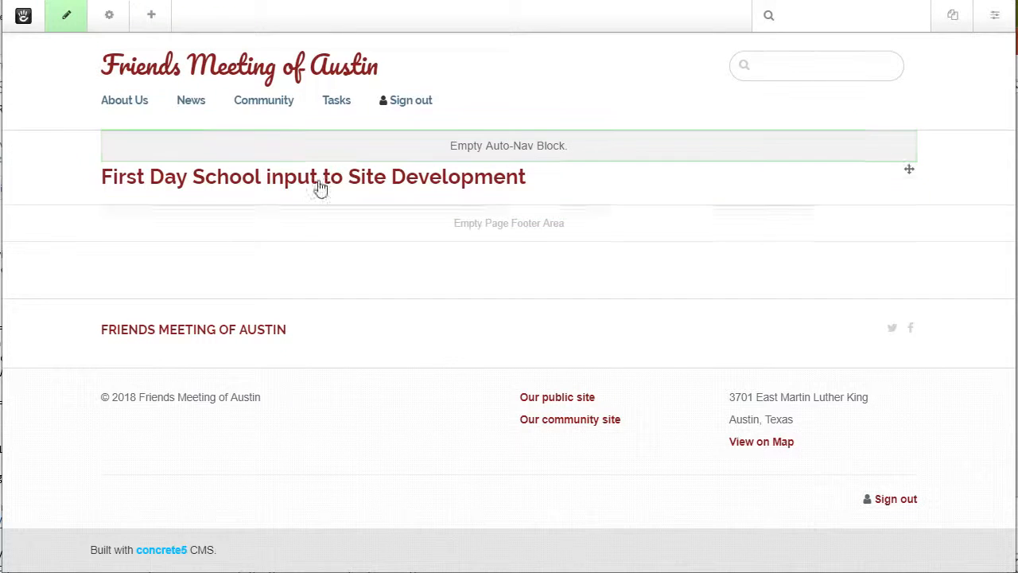
Add a rich-text content block below the page title and paste the copied HTML into its source.
left_click(153, 15)
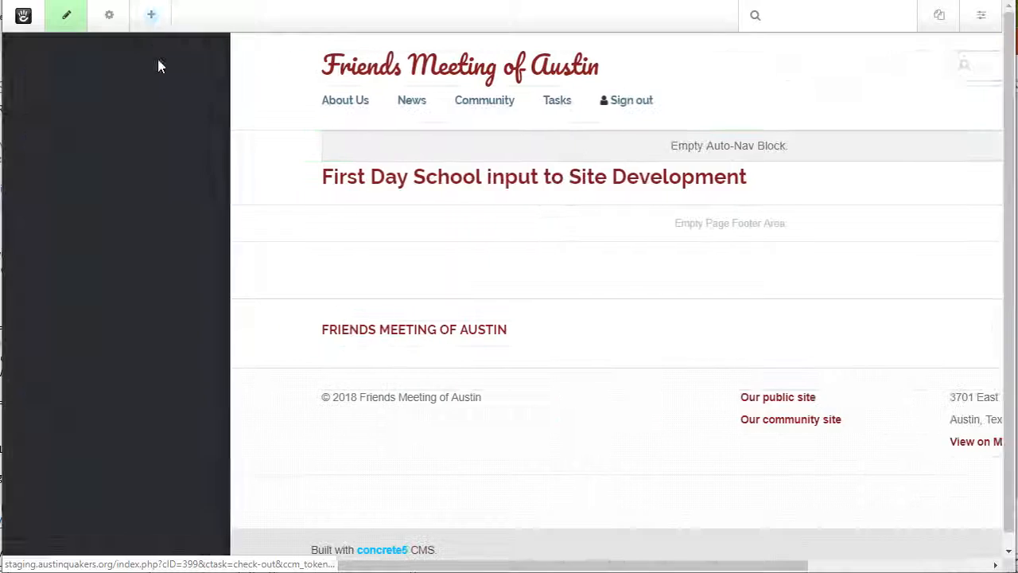
left_click_drag(79, 189, 281, 219)
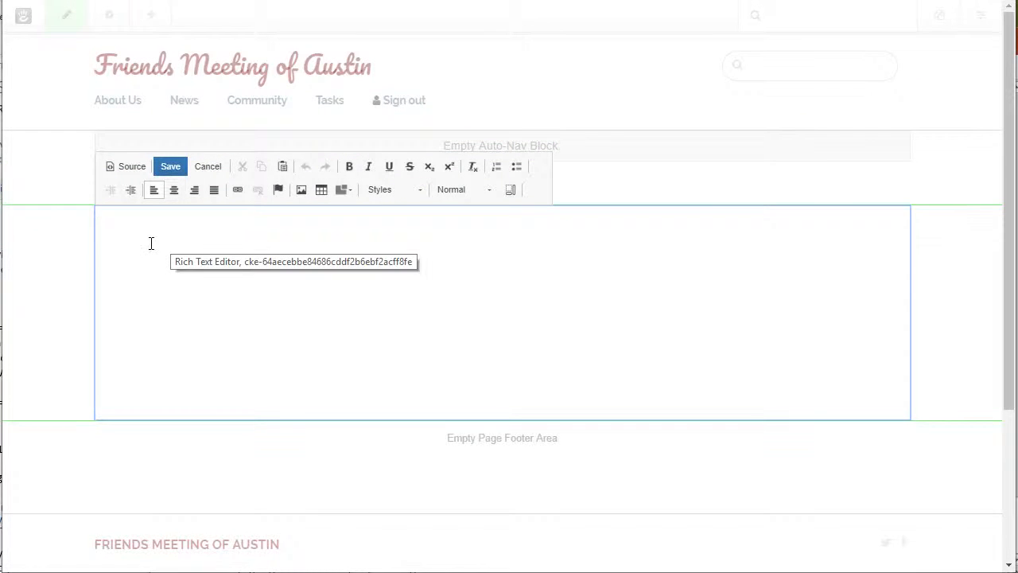
left_click(131, 167)
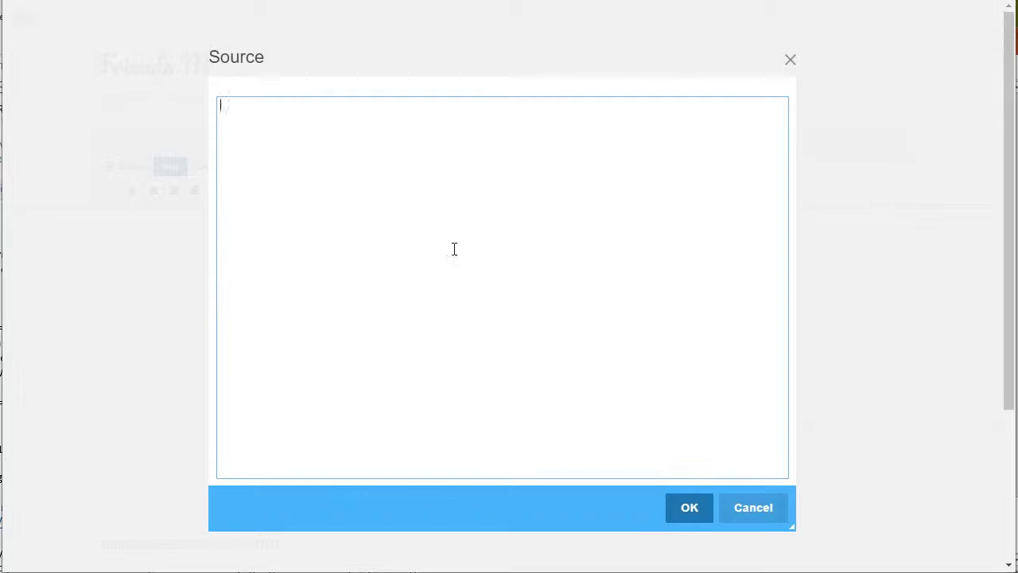
key("ctrl+v")
Delete the duplicate h1 heading "First Day School input to Site Development" from the HTML source and save the content block.
scroll(443, 256, "up", 8)
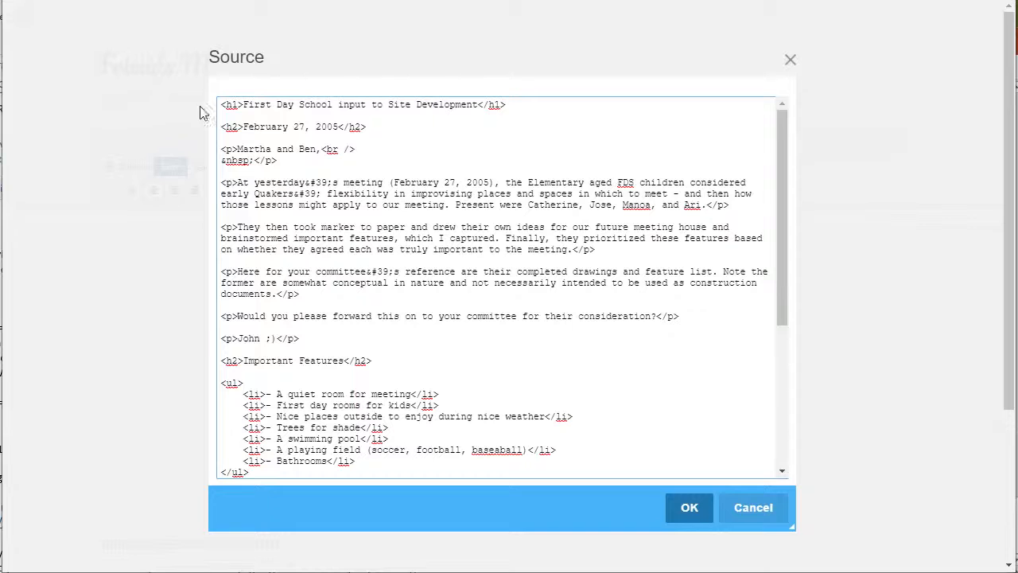
left_click_drag(219, 103, 218, 120)
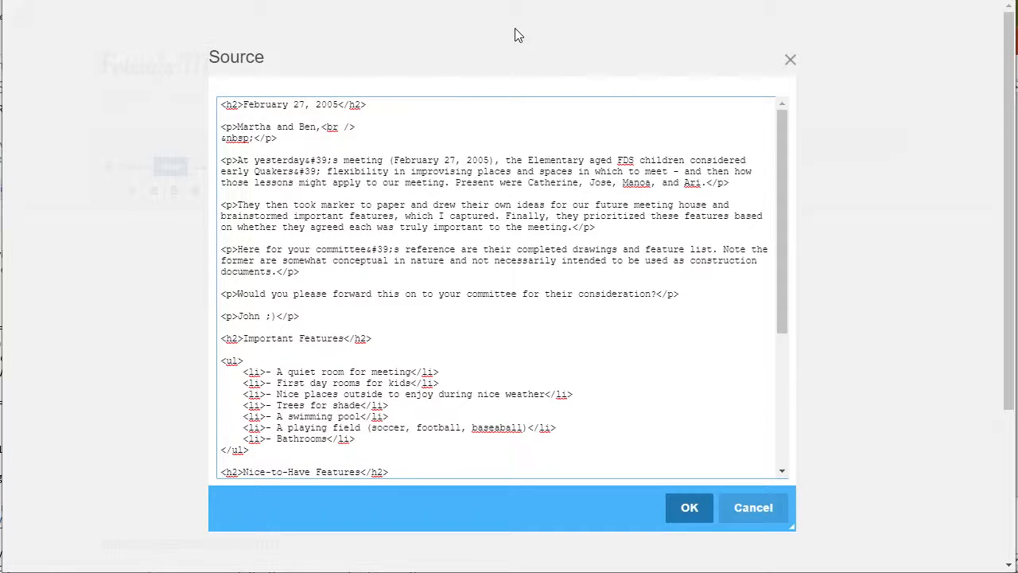
left_click(692, 509)
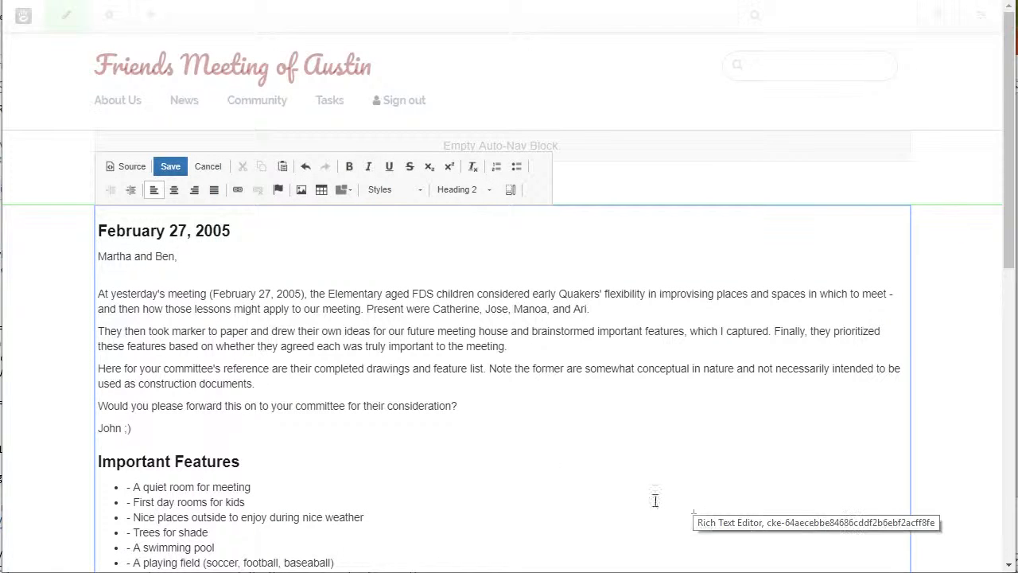
scroll(295, 268, "down", 3)
scroll(257, 234, "up", 2)
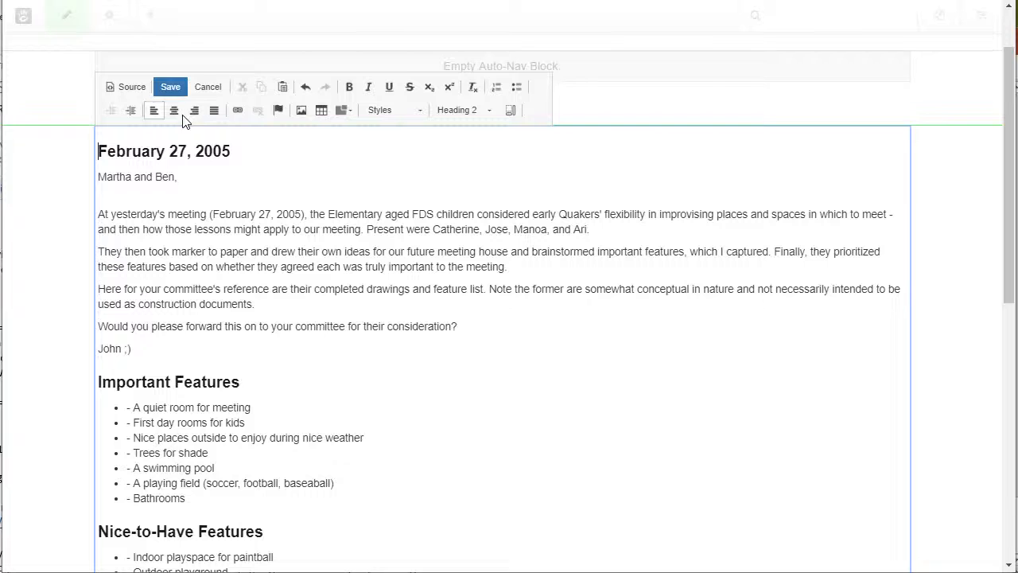
left_click(173, 86)
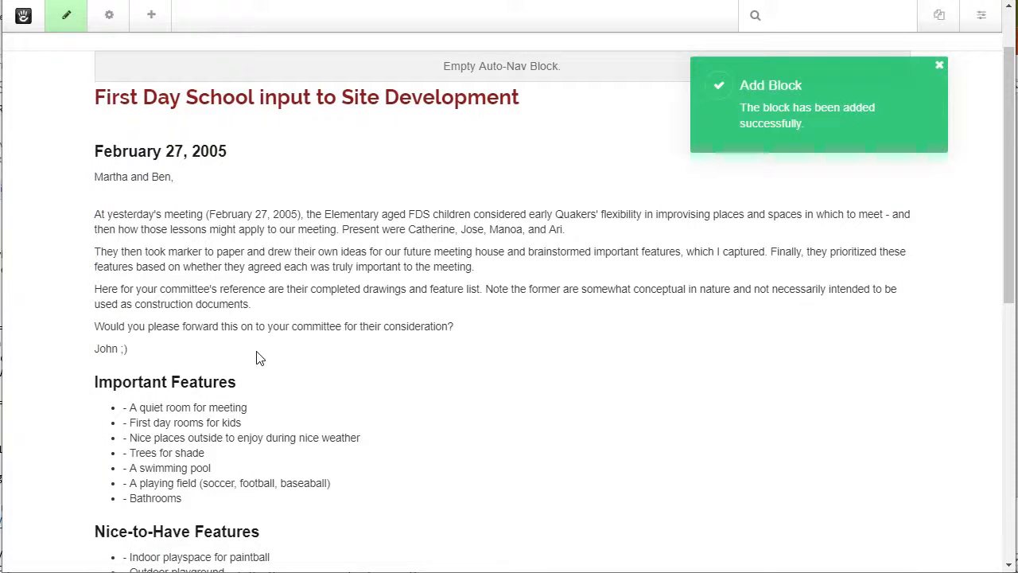
Publish the page with the version comment "site dev" and return to its parent First Day School page.
scroll(305, 236, "up", 1)
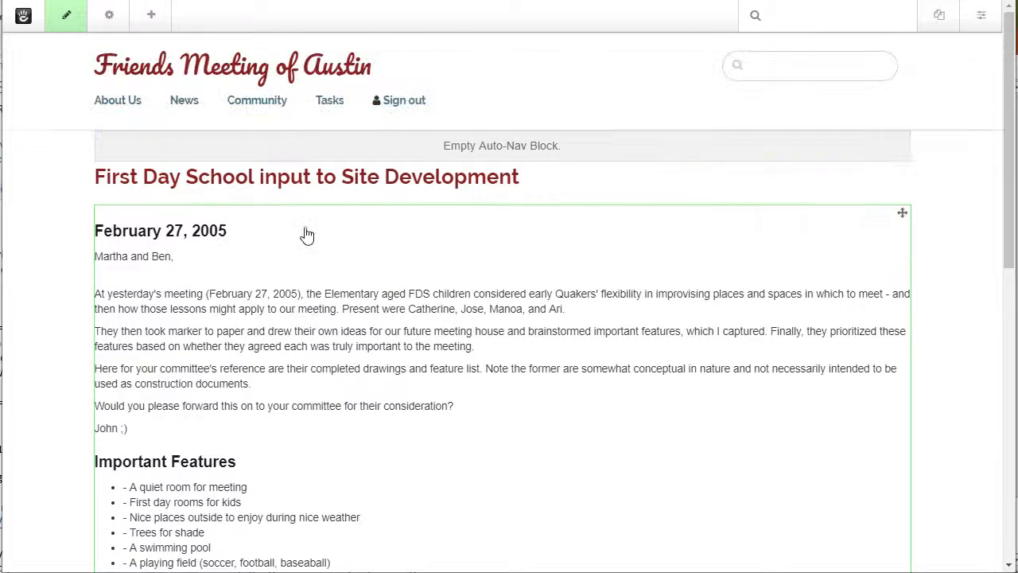
left_click(69, 16)
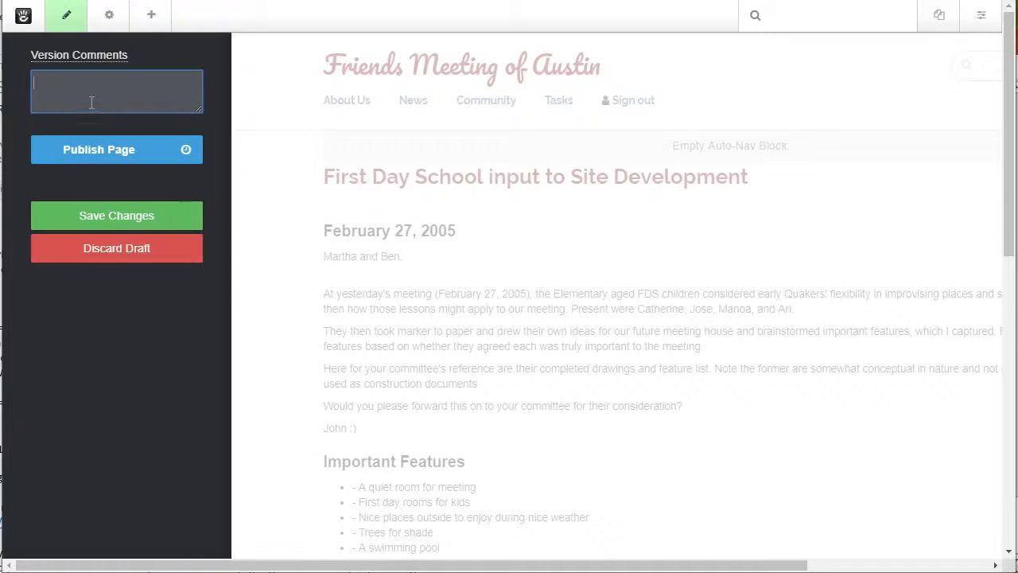
type("se")
key("BackSpace")
type("i")
type("ite ")
type("dev page")
left_click(105, 155)
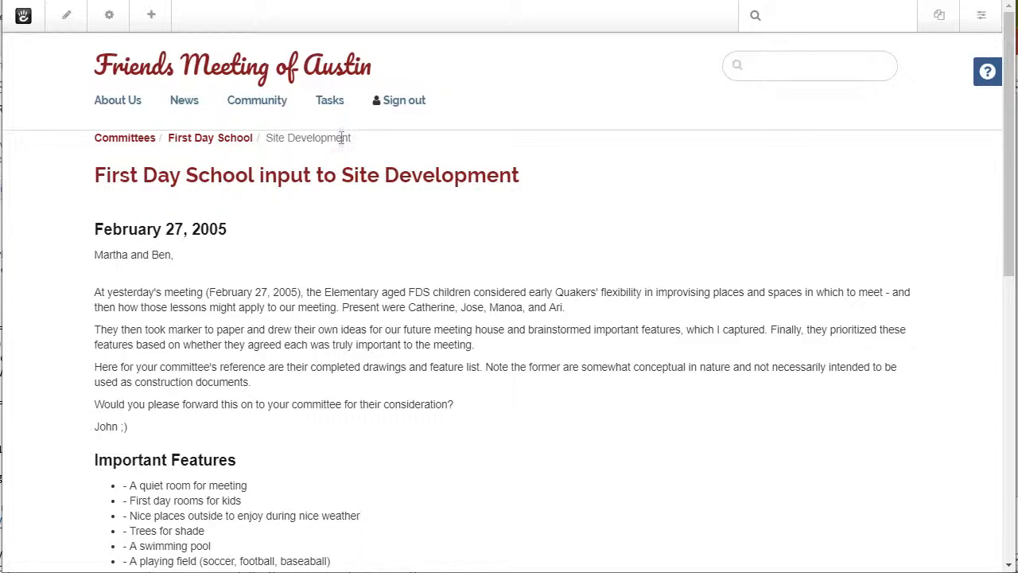
left_click(226, 140)
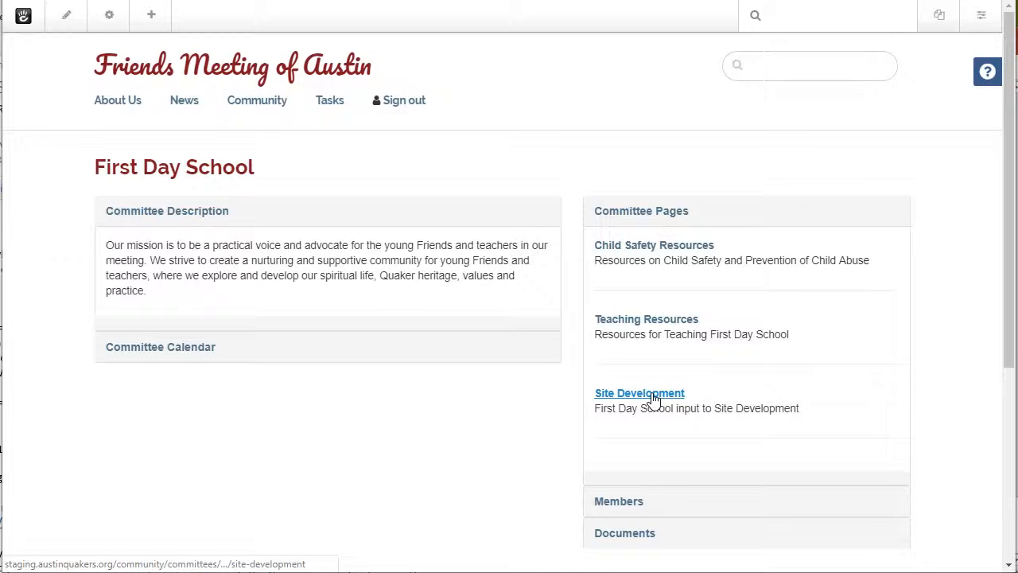
Open the Site Development page from the First Day School committee pages and put it in edit mode.
left_click(652, 397)
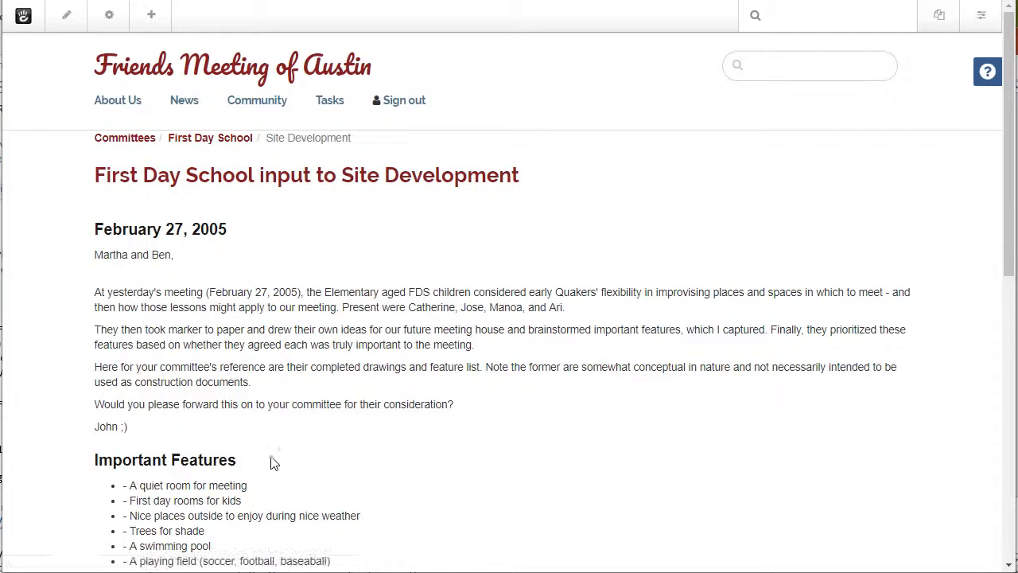
scroll(251, 321, "down", 3)
scroll(251, 321, "up", 3)
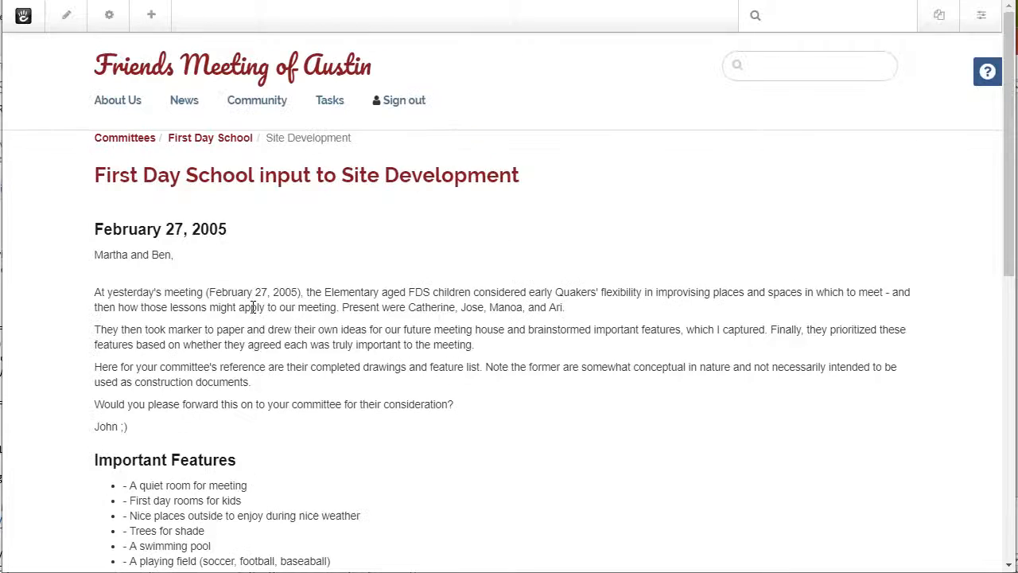
scroll(251, 307, "down", 2)
scroll(252, 306, "up", 2)
left_click(69, 24)
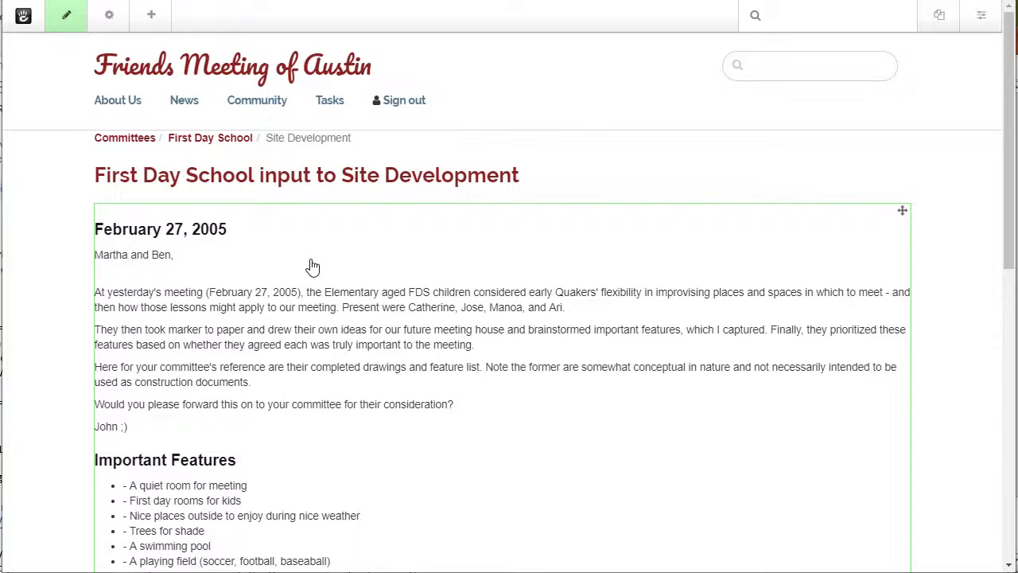
Add a two-column layout with a wide first column to the Main area and move the rich-text content block into that column.
scroll(311, 267, "down", 2)
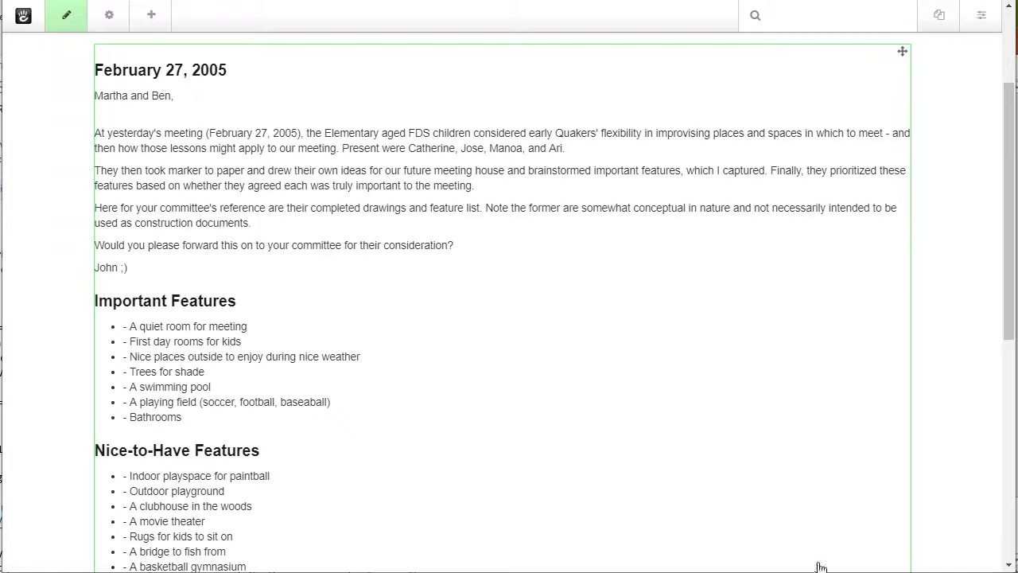
scroll(334, 401, "down", 2)
scroll(334, 394, "up", 3)
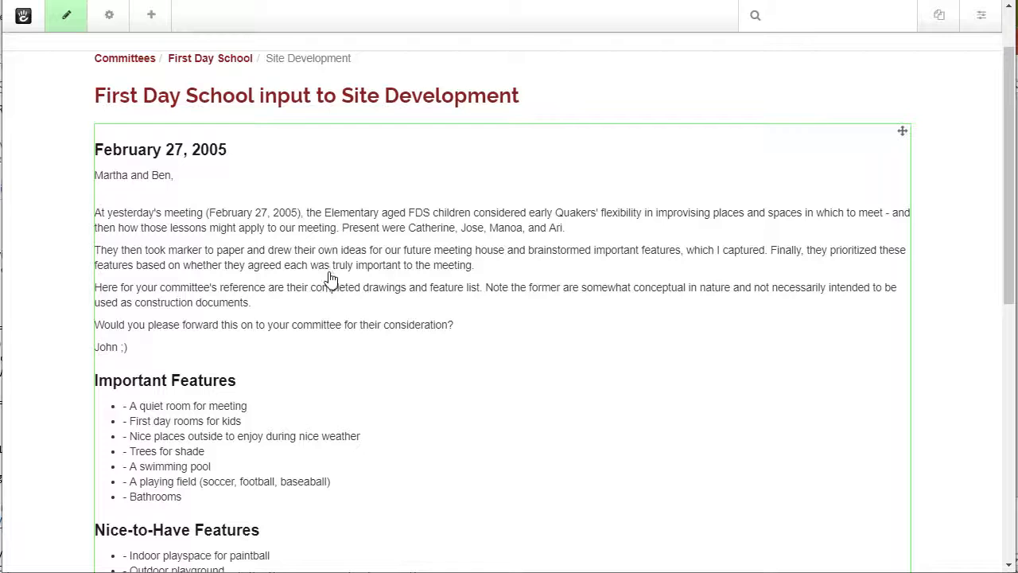
scroll(331, 278, "down", 4)
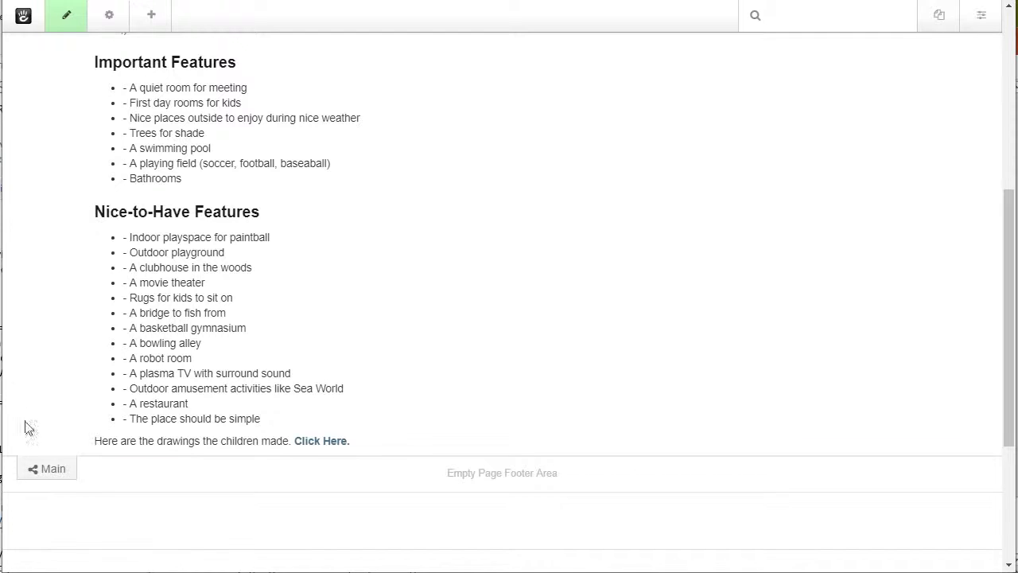
left_click(55, 471)
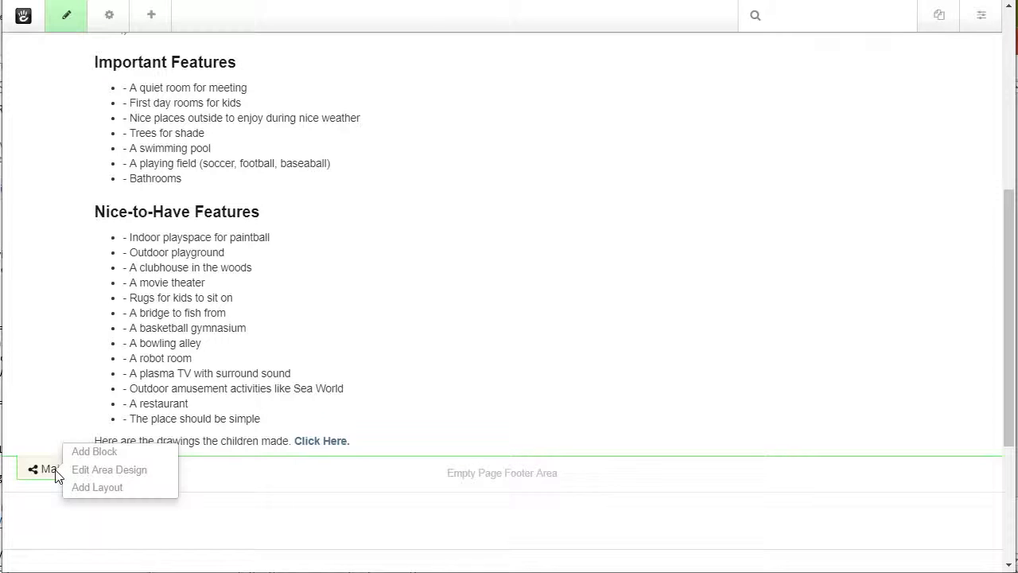
left_click(115, 489)
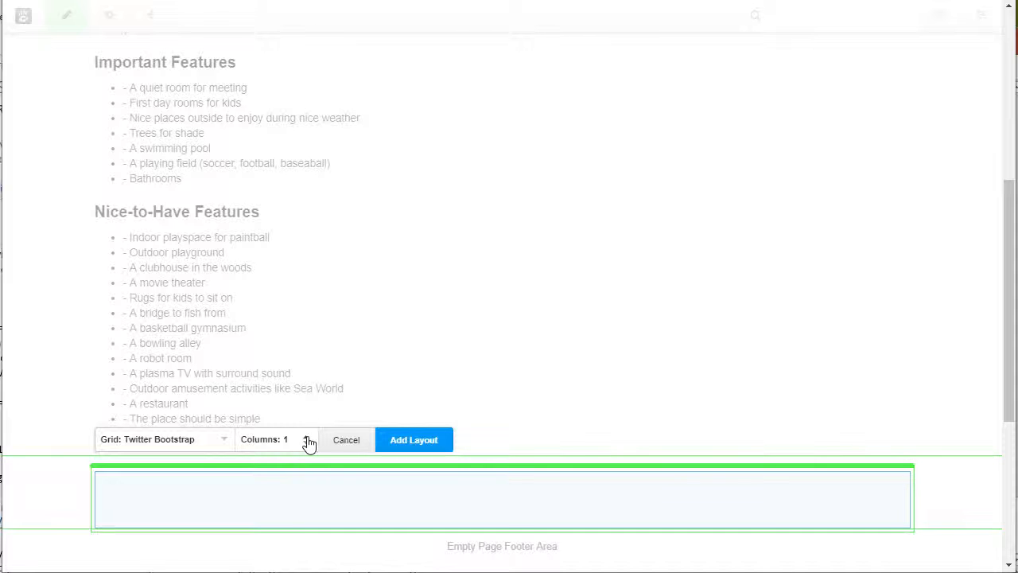
left_click(306, 437)
left_click_drag(512, 465, 690, 471)
left_click_drag(491, 465, 680, 471)
left_click(408, 444)
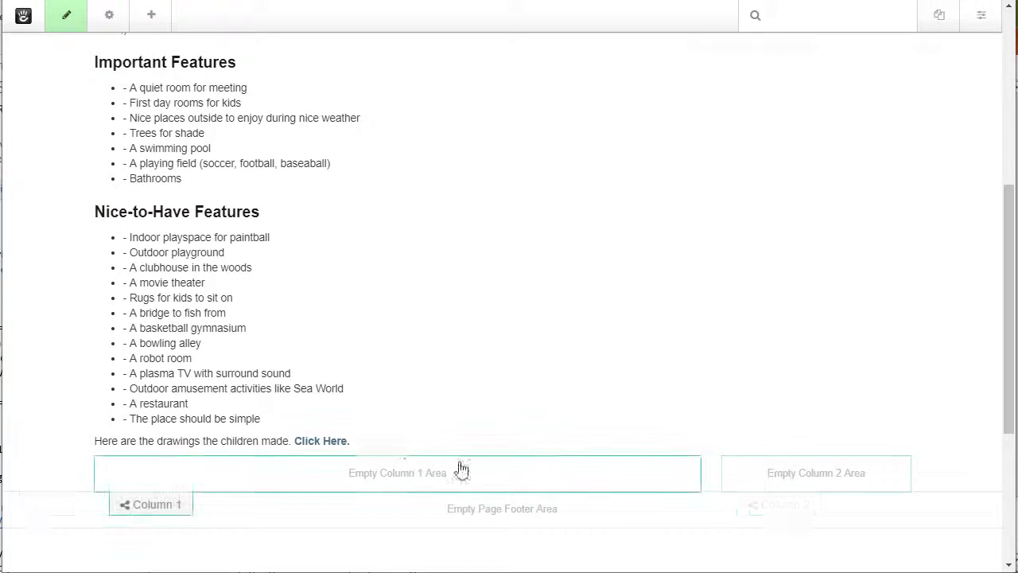
scroll(496, 178, "up", 5)
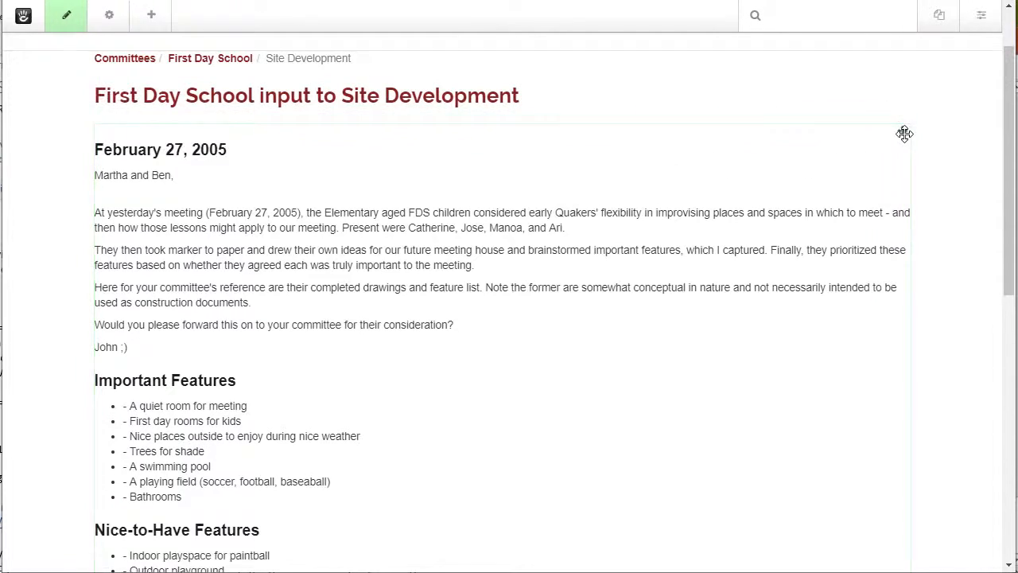
left_click_drag(902, 130, 290, 438)
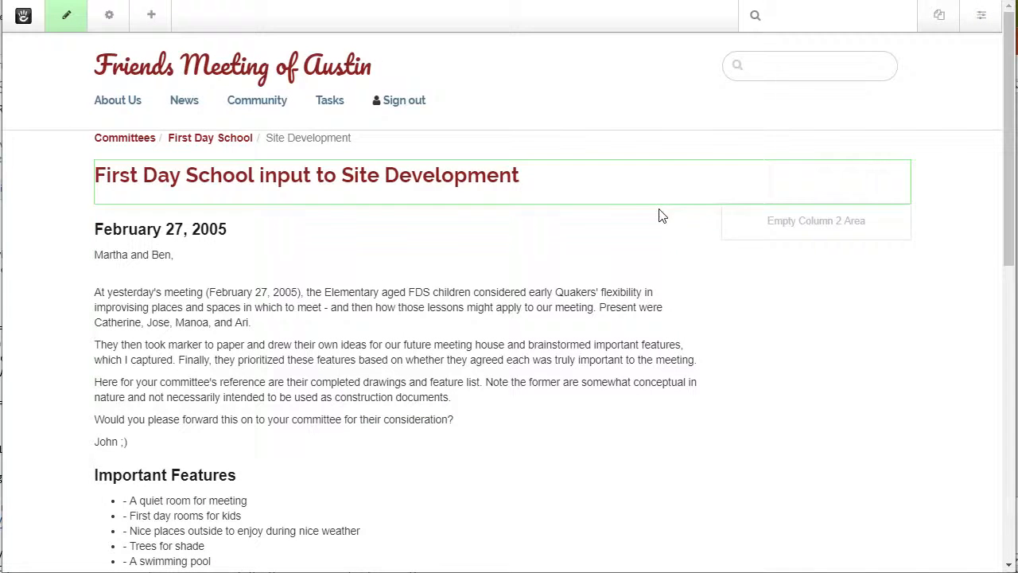
Start an image block in the empty Column 2 area and choose chinese_house2.jpg from the file manager as its image.
left_click(835, 228)
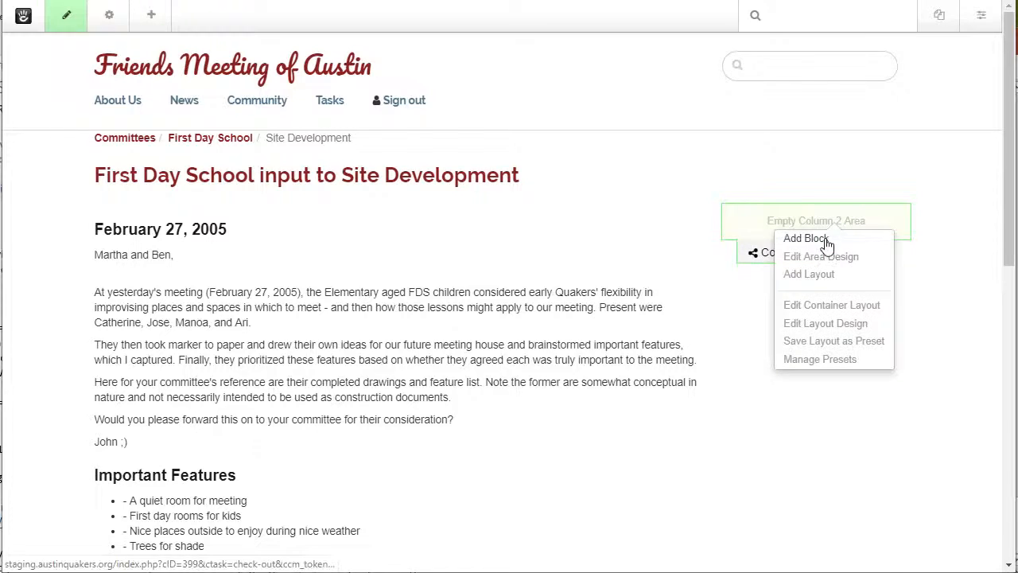
left_click(824, 241)
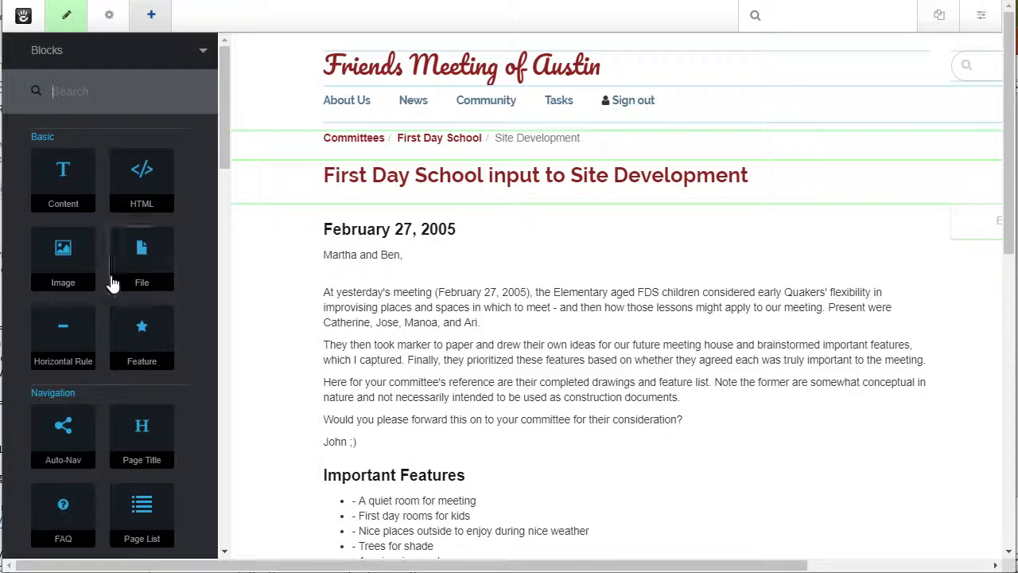
left_click(76, 265)
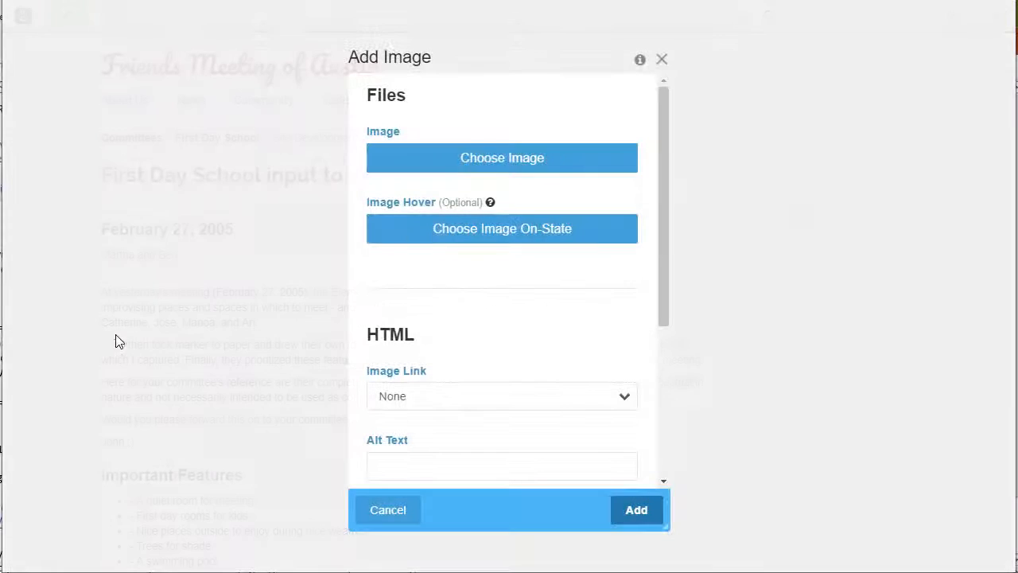
left_click(513, 159)
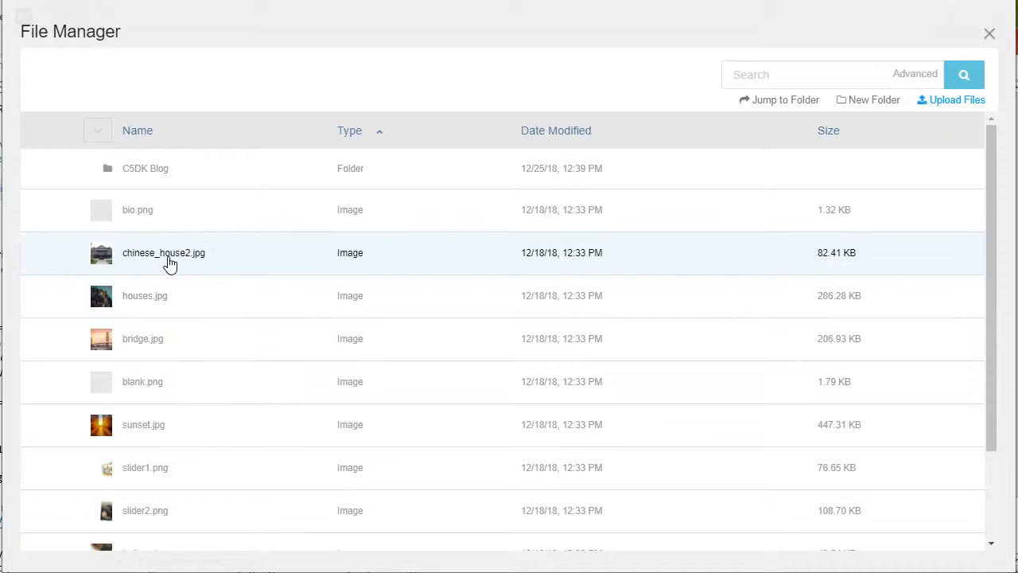
left_click(168, 263)
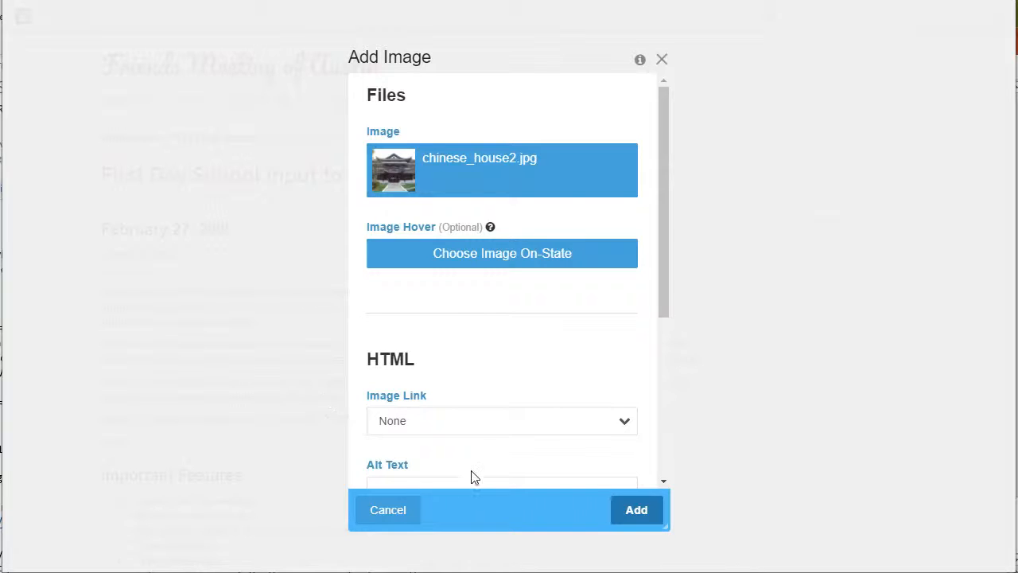
Set the image's alt text and title to "Friends Meeting of Austin" and add the image block to the page.
scroll(458, 464, "down", 2)
left_click(413, 327)
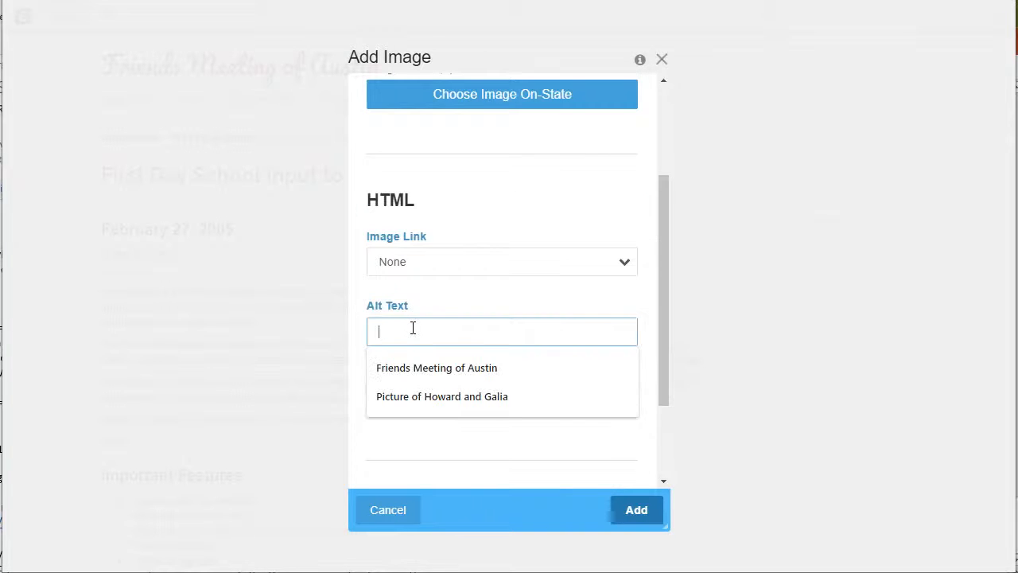
left_click(401, 371)
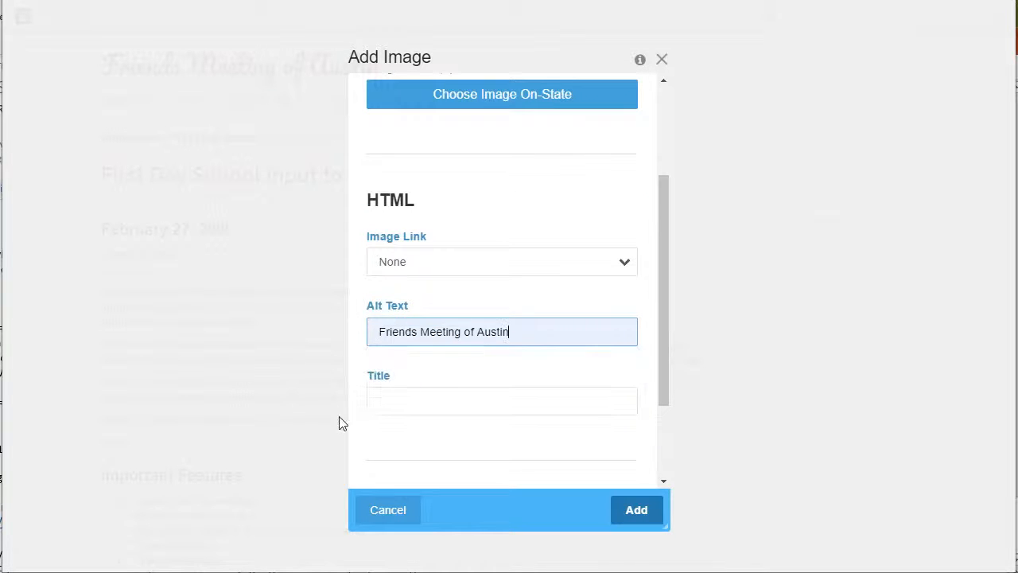
left_click(384, 409)
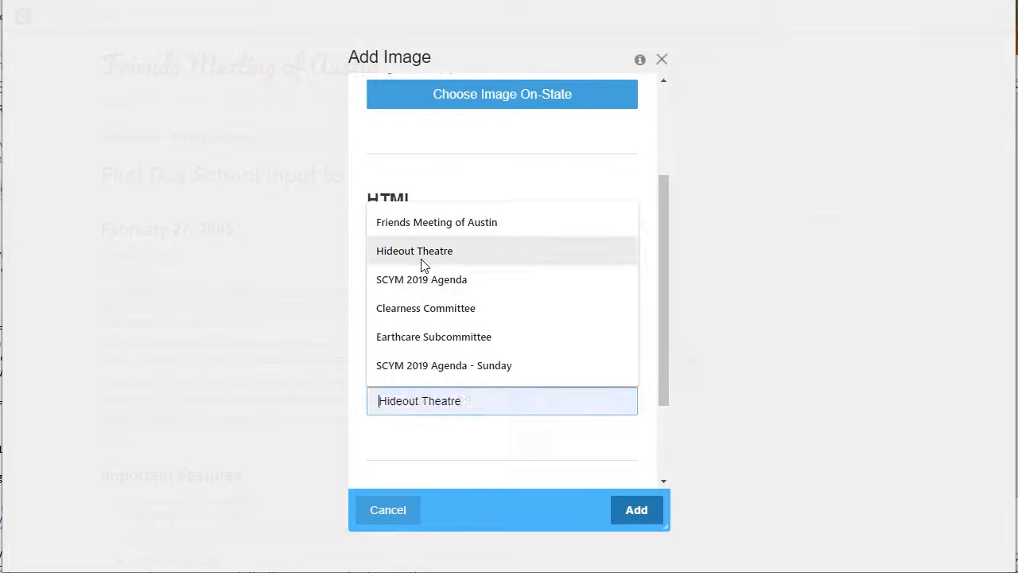
left_click(425, 222)
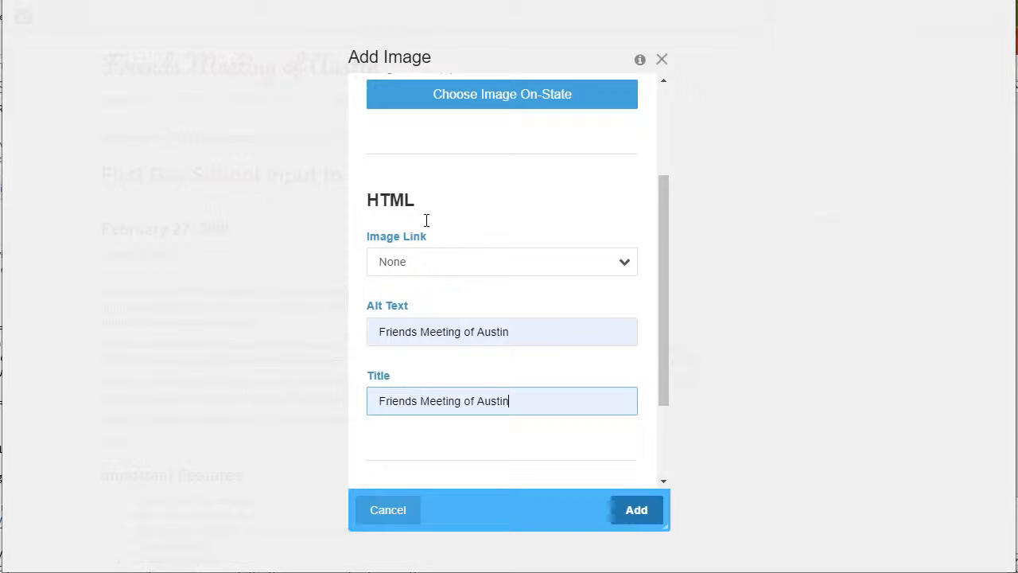
left_click(639, 512)
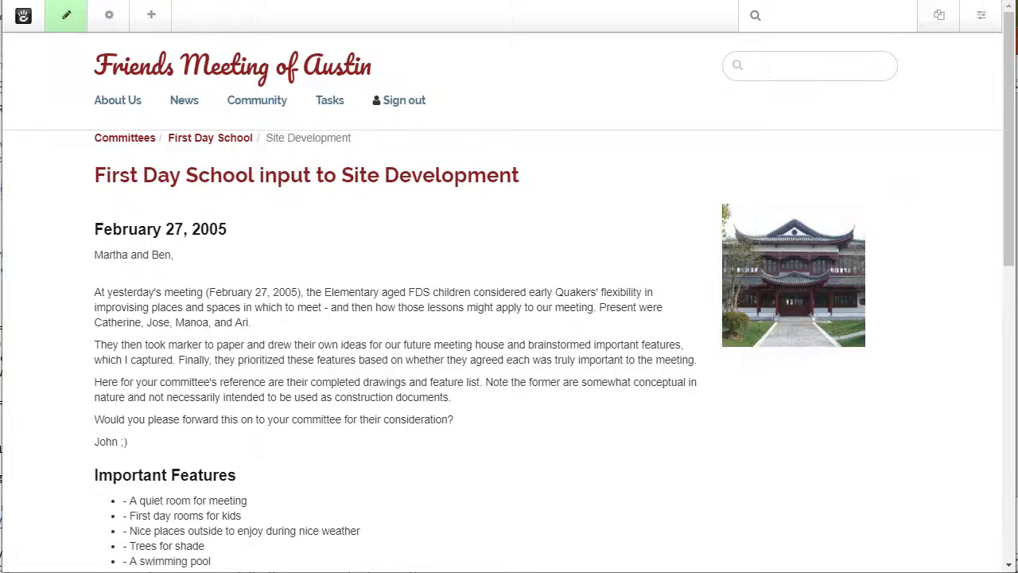
scroll(357, 397, "down", 4)
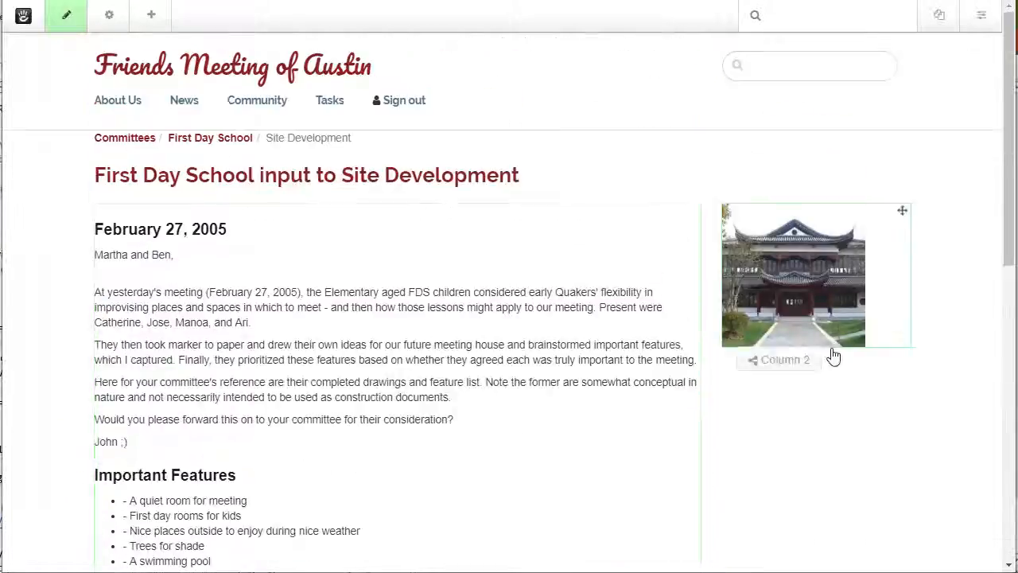
scroll(427, 436, "down", 5)
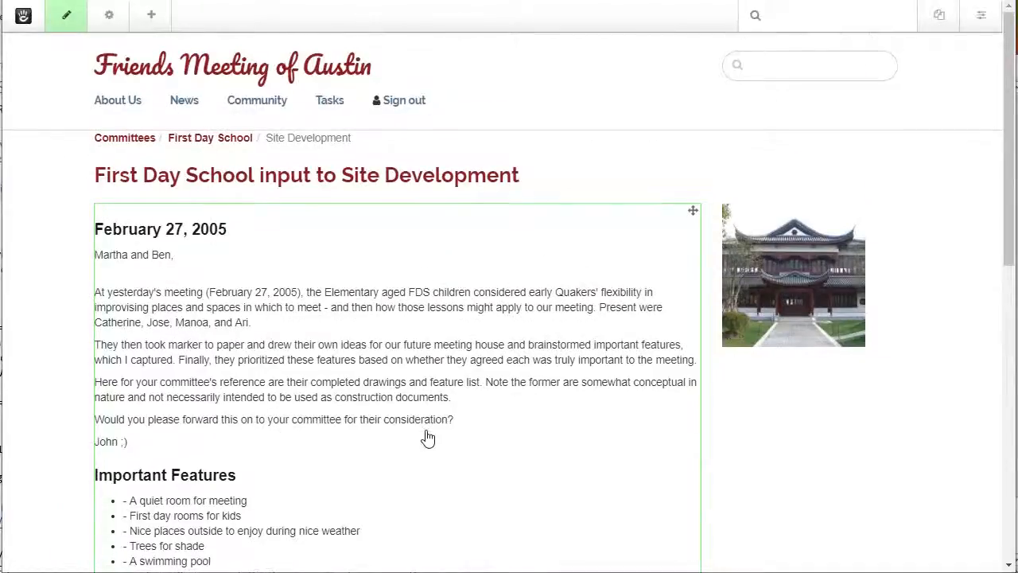
scroll(427, 437, "down", 1)
scroll(427, 436, "down", 2)
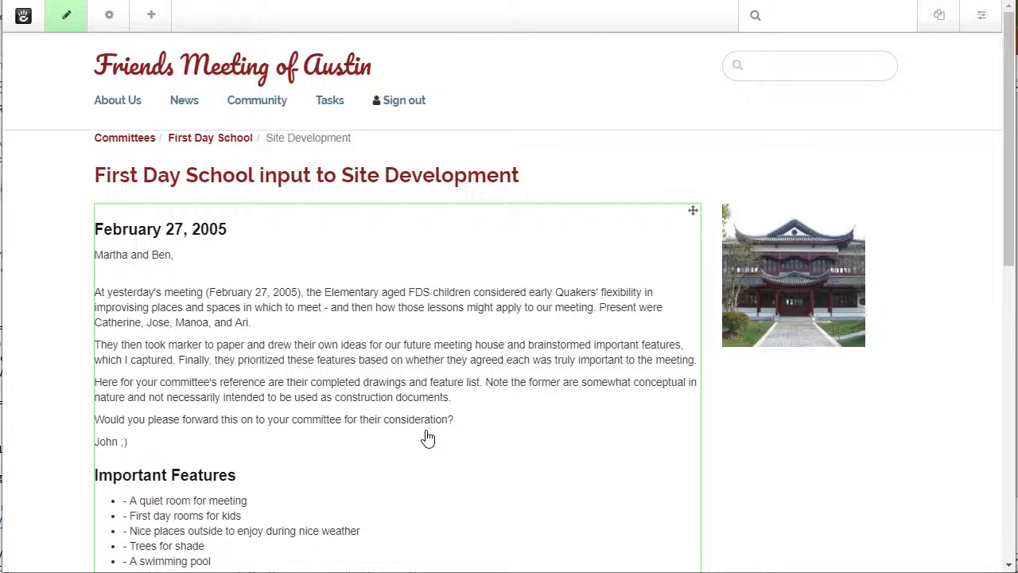